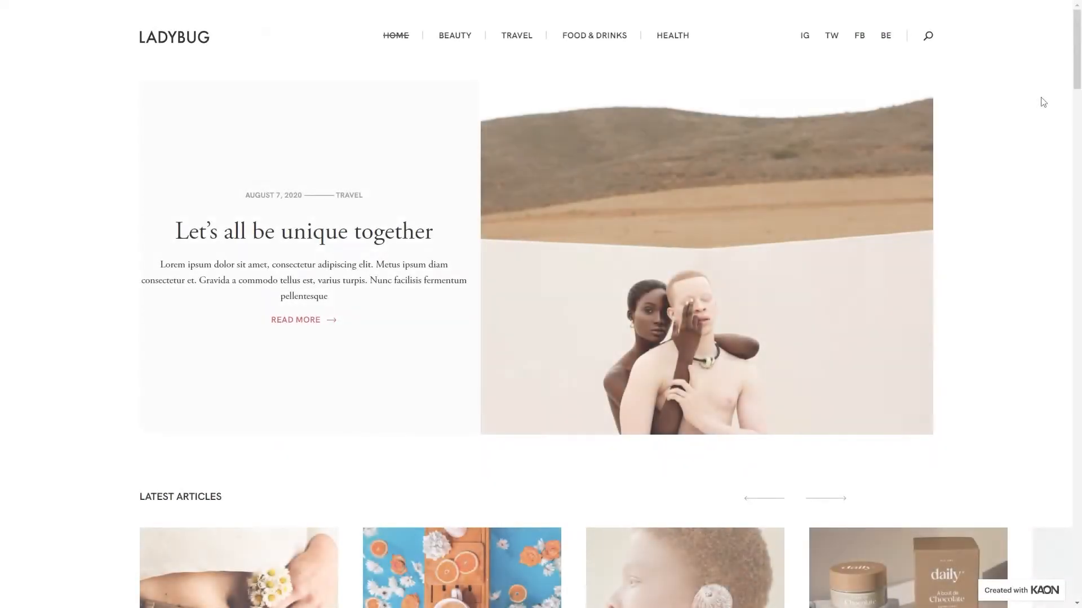
# - Try out the Ladybug demo's search overlay by opening it and entering "food"
pyautogui.click(930, 37)
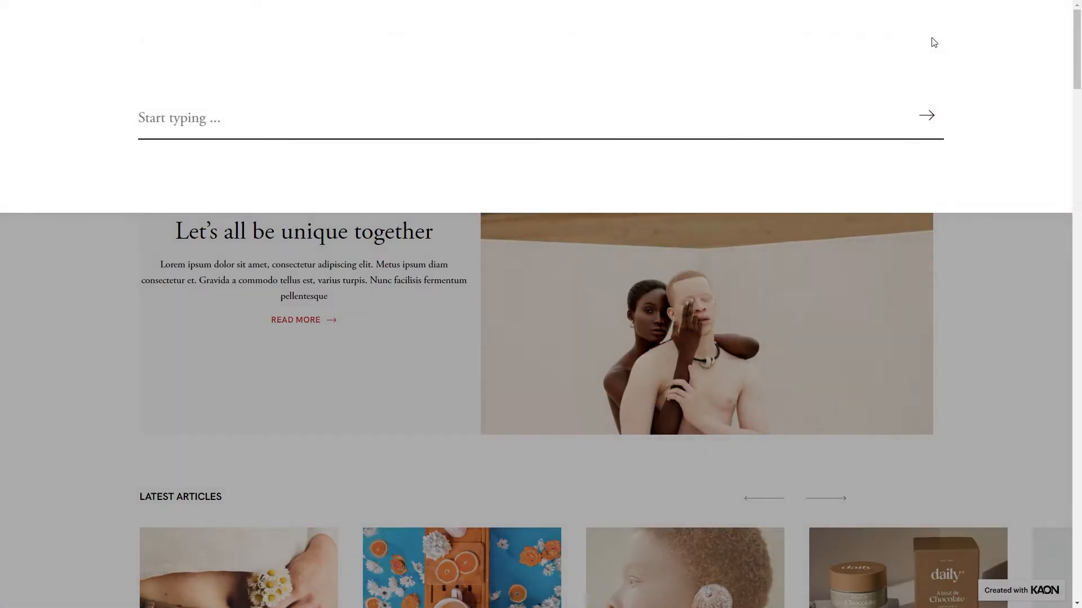
pyautogui.click(830, 122)
pyautogui.write('food')
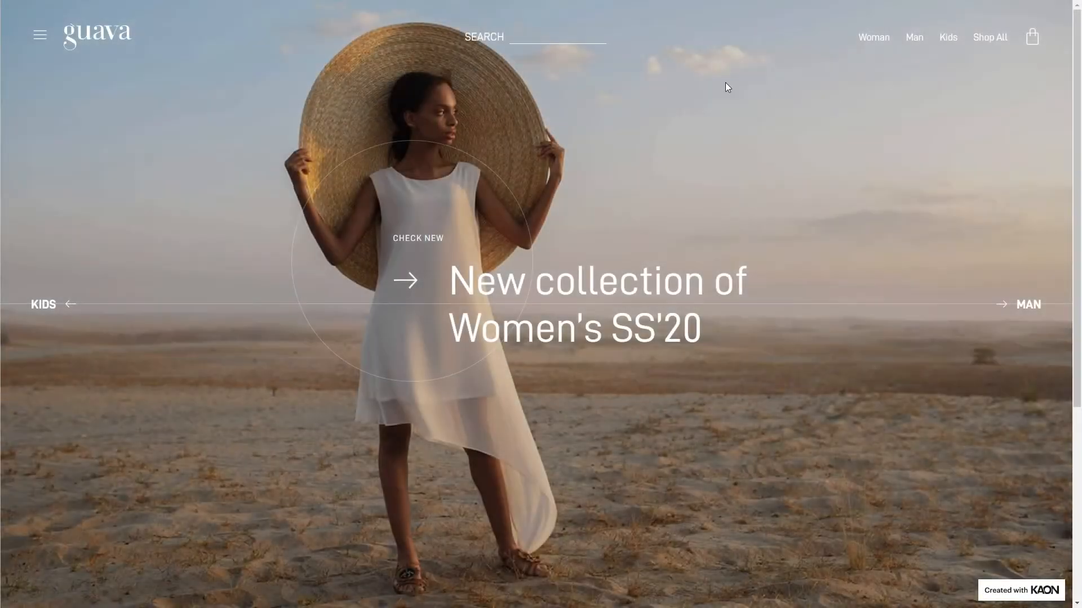
# - Try the search overlays of the Guava and TotoroDaily demos, entering "accessories" in Guava's
pyautogui.click(561, 39)
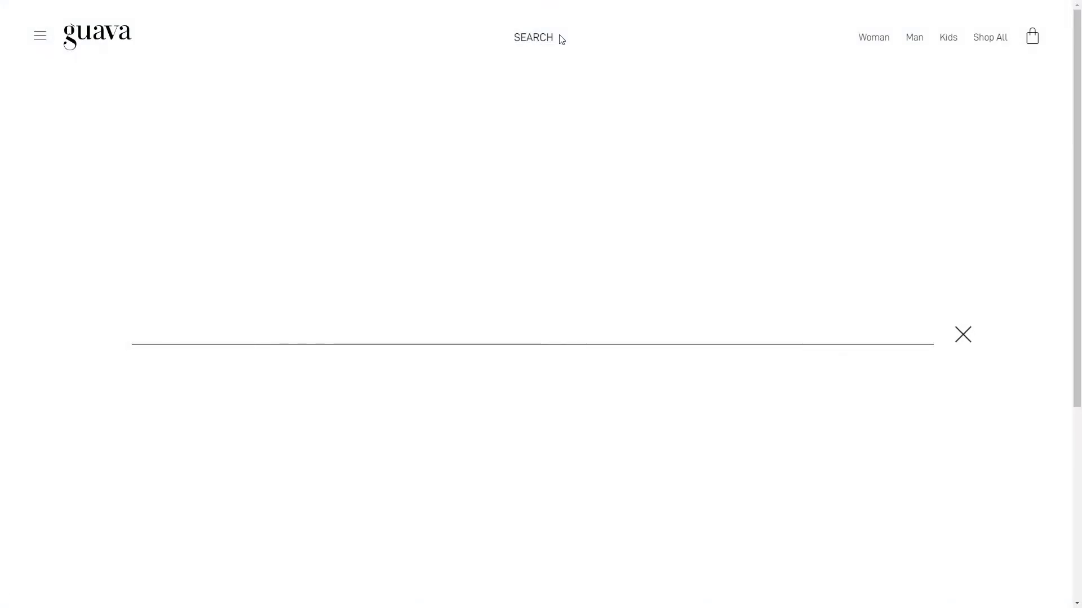
pyautogui.write('accessori')
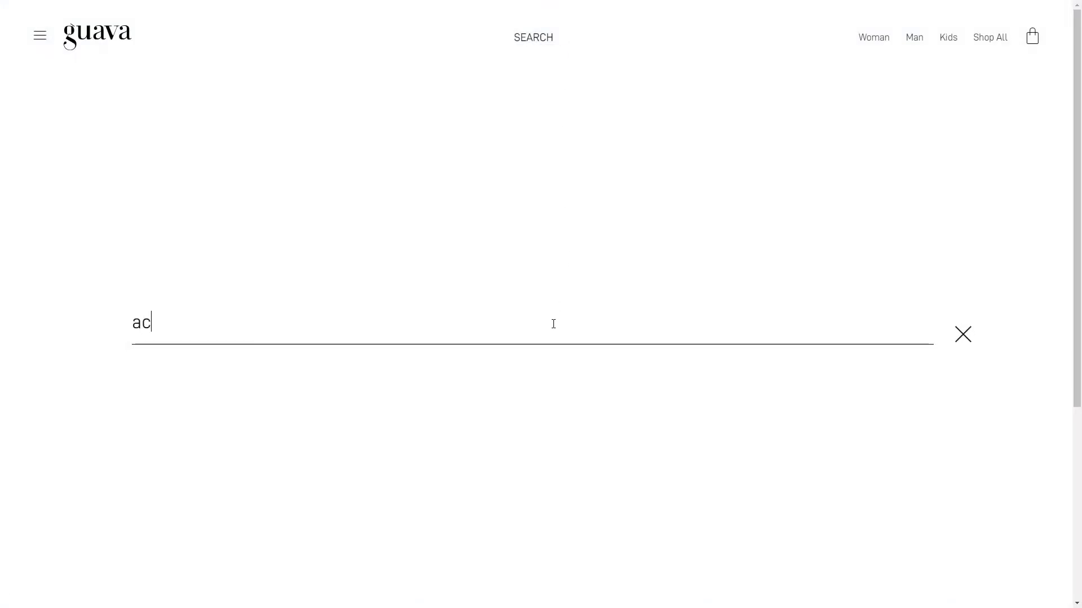
pyautogui.write('es')
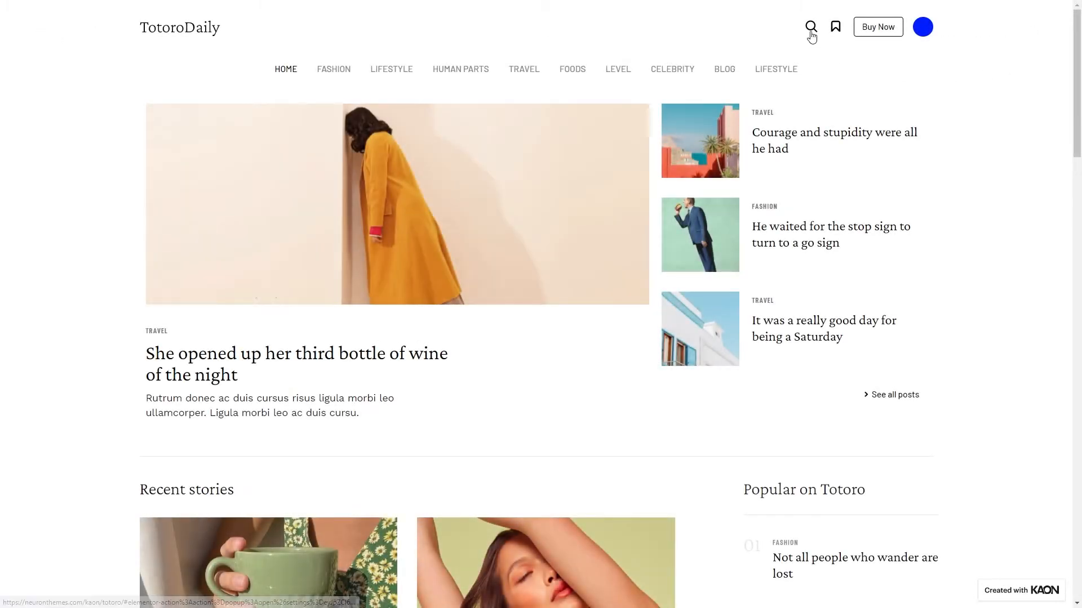
pyautogui.click(811, 33)
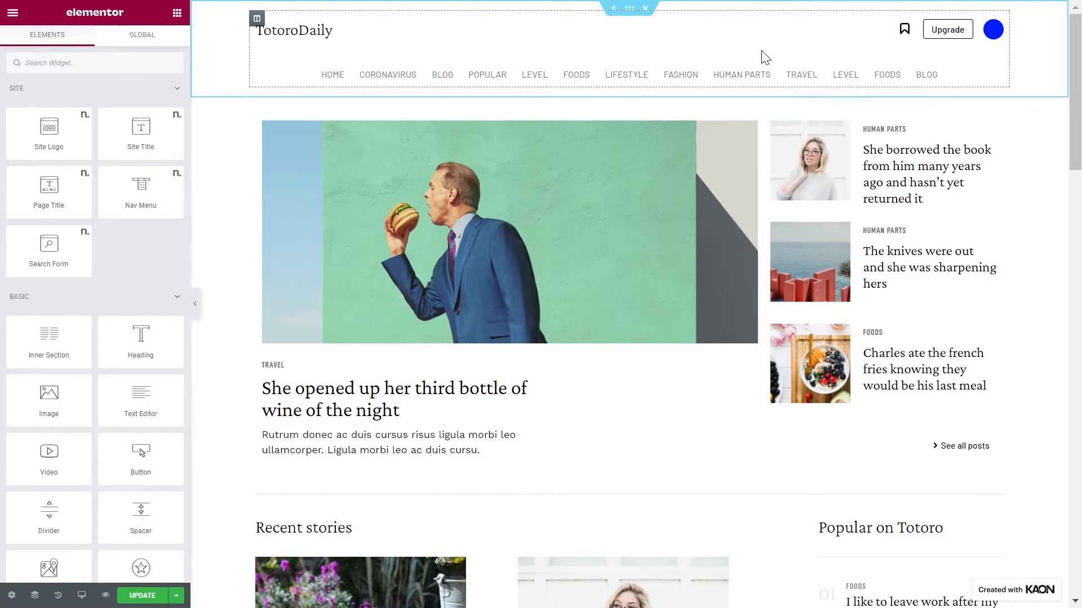
# - Add an Icon widget above the bookmark icon in the TotoroDaily header and change its icon to a magnifying glass
pyautogui.click(71, 63)
pyautogui.write('icon')
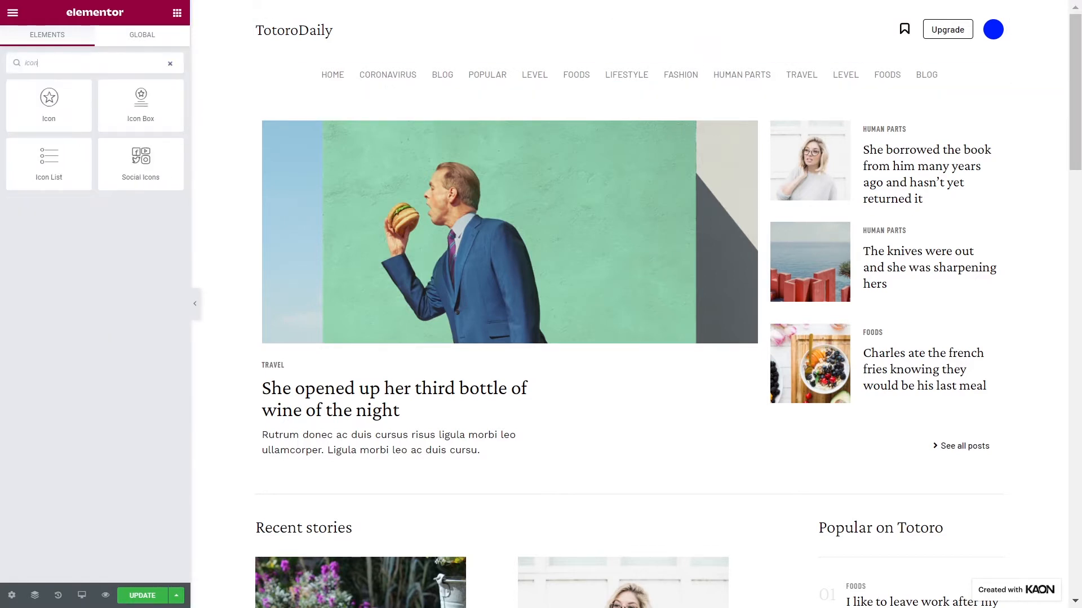
pyautogui.moveTo(49, 102); pyautogui.dragTo(910, 32)
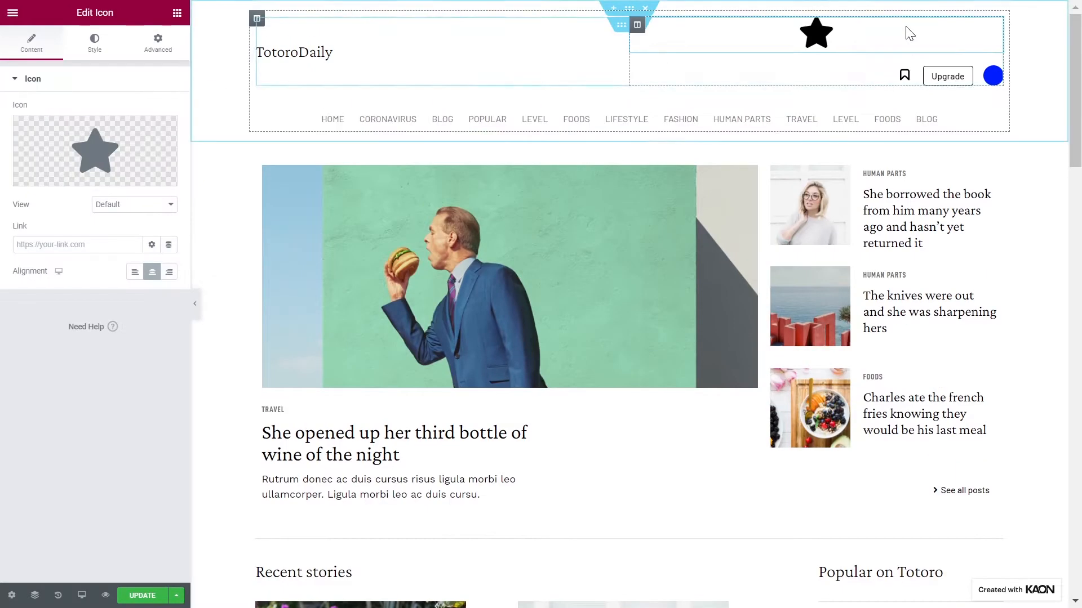
pyautogui.click(154, 177)
pyautogui.click(454, 176)
pyautogui.click(1021, 570)
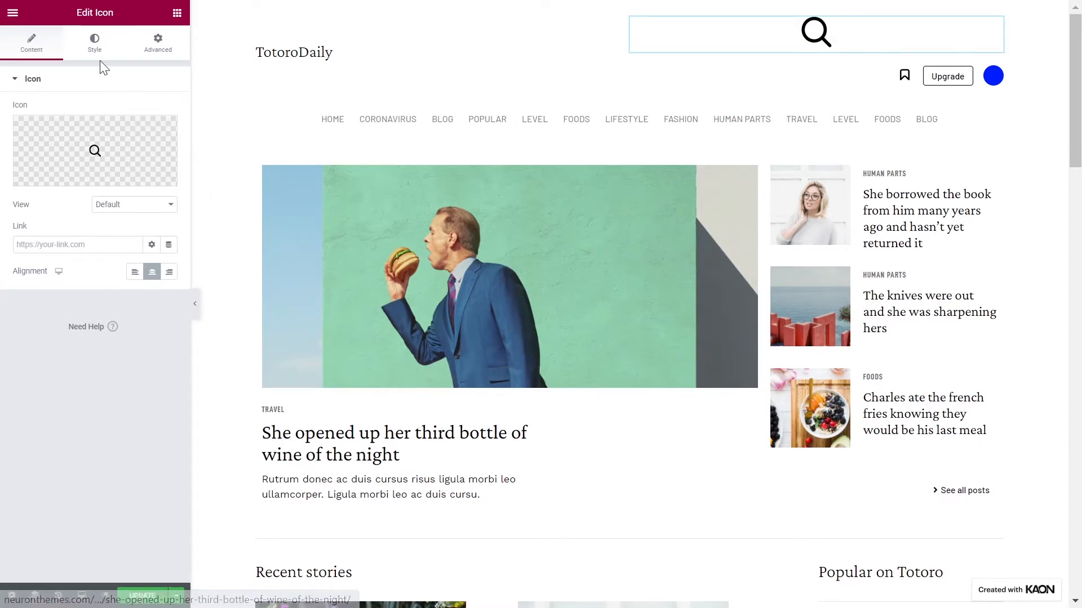
# - Set the magnifying glass icon's size to 20 px
pyautogui.click(95, 43)
pyautogui.click(155, 195)
pyautogui.write('20')
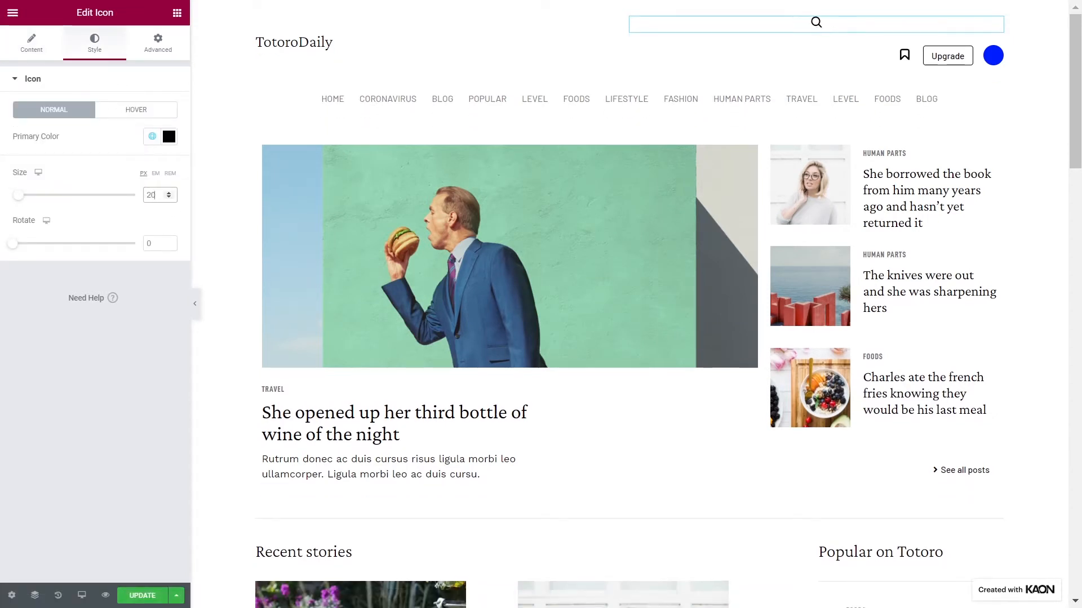
# - Reduce the magnifying glass icon's bottom margin and set its left margin to 8 px
pyautogui.click(158, 42)
pyautogui.click(106, 135)
pyautogui.click(106, 136)
pyautogui.click(107, 136)
pyautogui.click(107, 135)
pyautogui.click(107, 135)
pyautogui.click(106, 135)
pyautogui.doubleClick(123, 133)
pyautogui.write('8')
# - Set the magnifying glass icon's positioning width to Inline (auto)
pyautogui.click(114, 421)
pyautogui.click(133, 241)
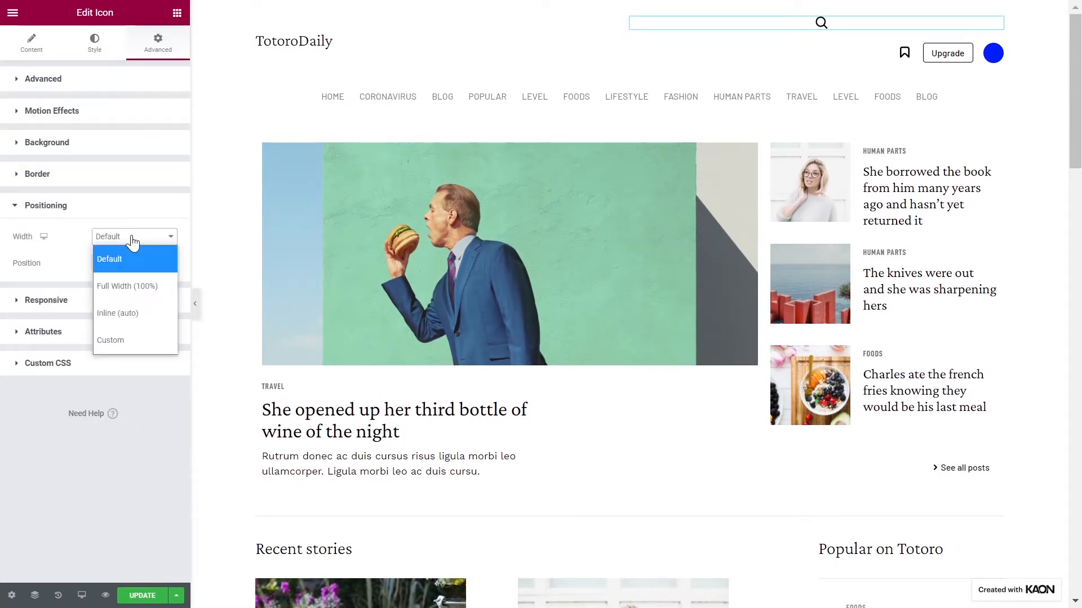
pyautogui.click(129, 314)
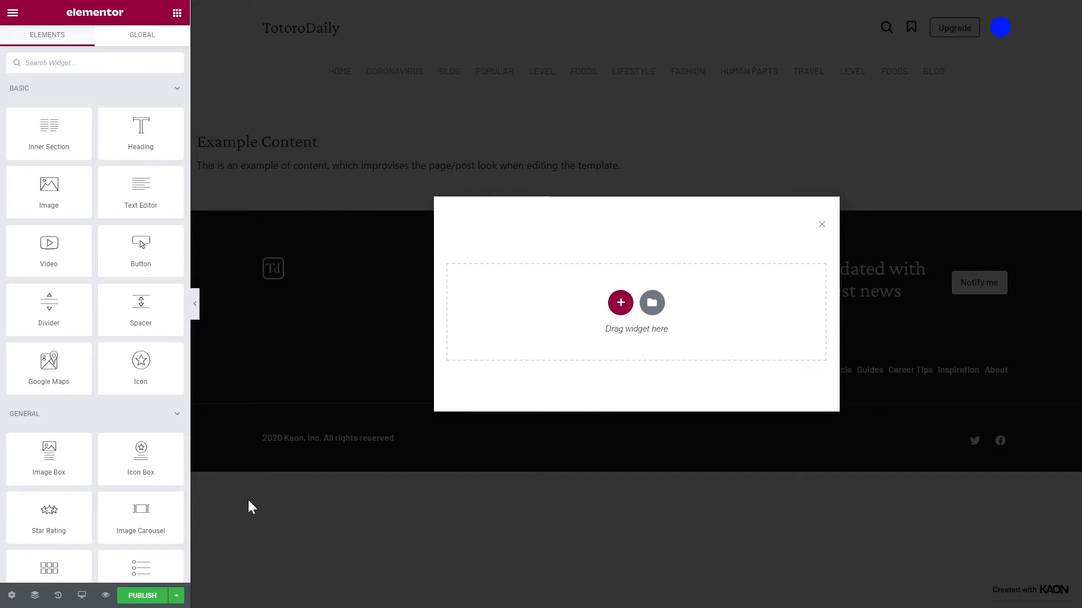
# - Set the popup's width to 100 VW in its layout settings
pyautogui.click(11, 595)
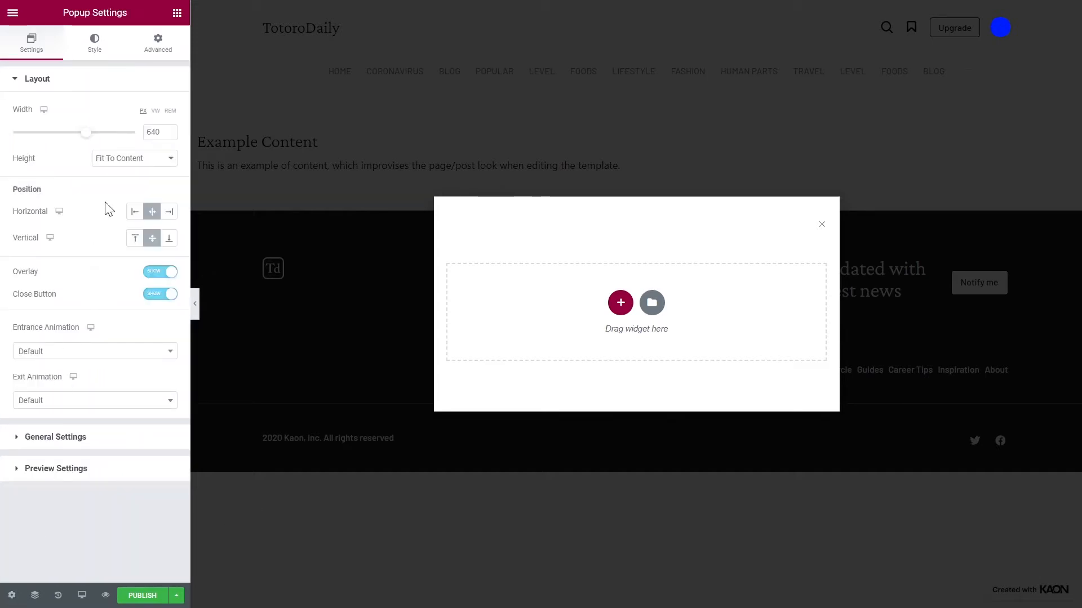
pyautogui.click(156, 110)
pyautogui.doubleClick(152, 132)
pyautogui.write('100')
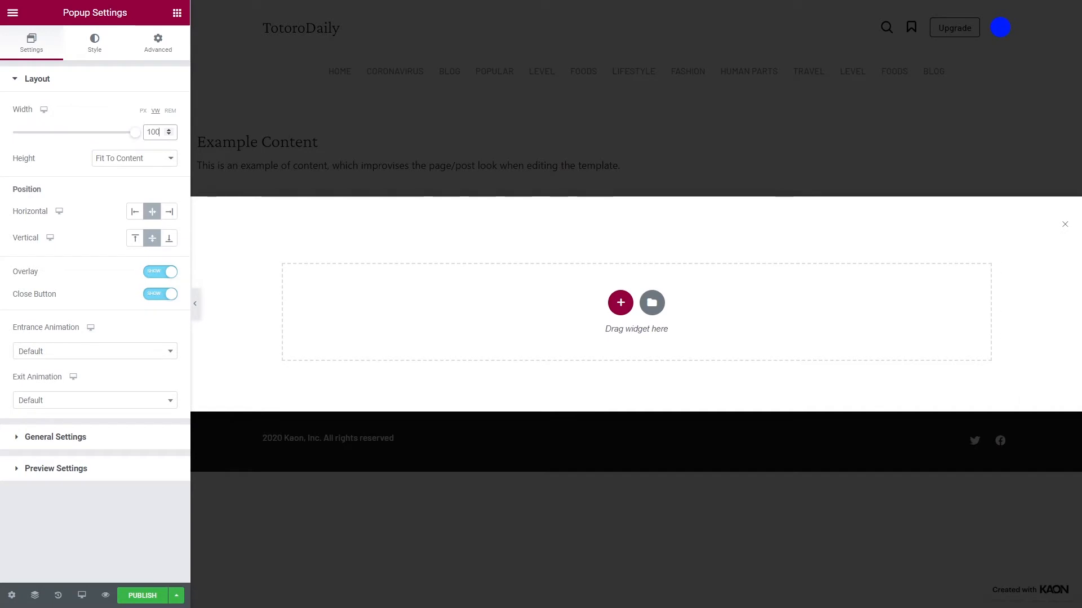
# - Give the popup a custom height of 35 VH and set its content position to Center
pyautogui.click(152, 160)
pyautogui.click(138, 235)
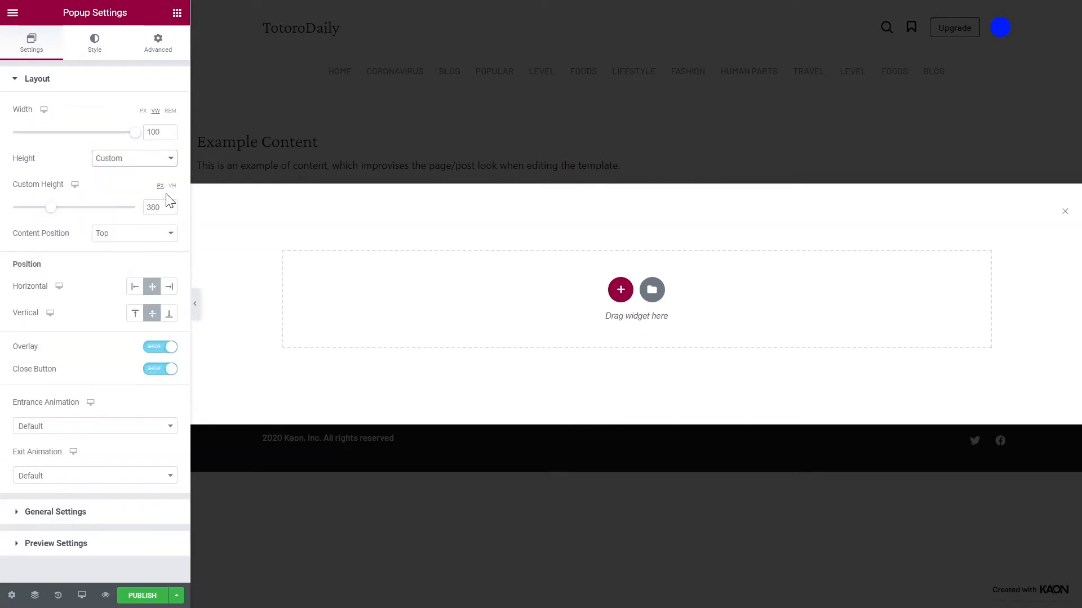
pyautogui.doubleClick(167, 208)
pyautogui.write('35')
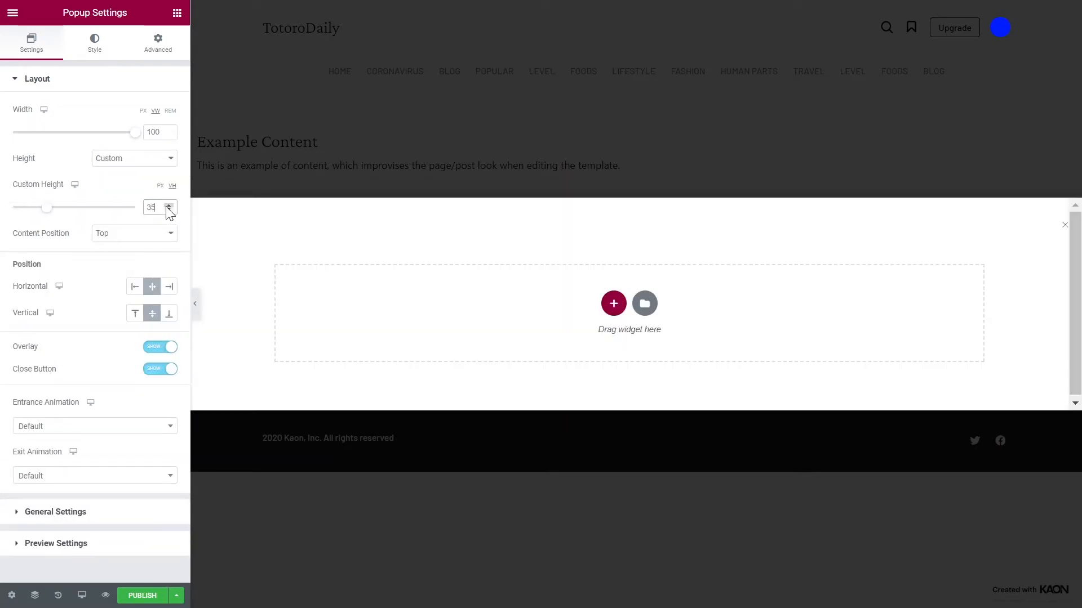
pyautogui.click(147, 235)
pyautogui.click(135, 282)
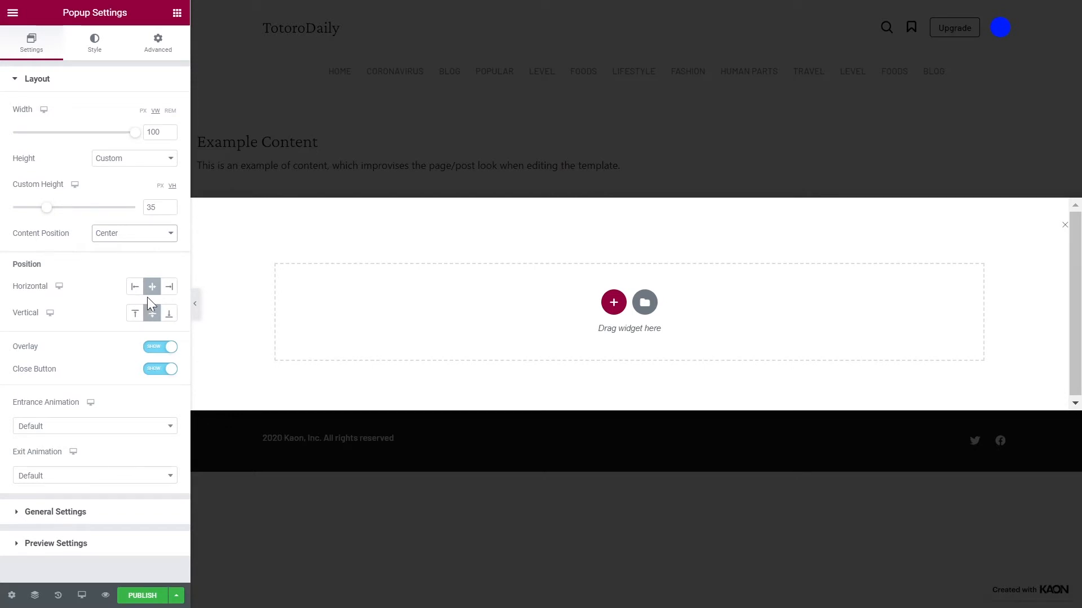
# - Align the popup vertically to Top and hide its close button
pyautogui.click(137, 315)
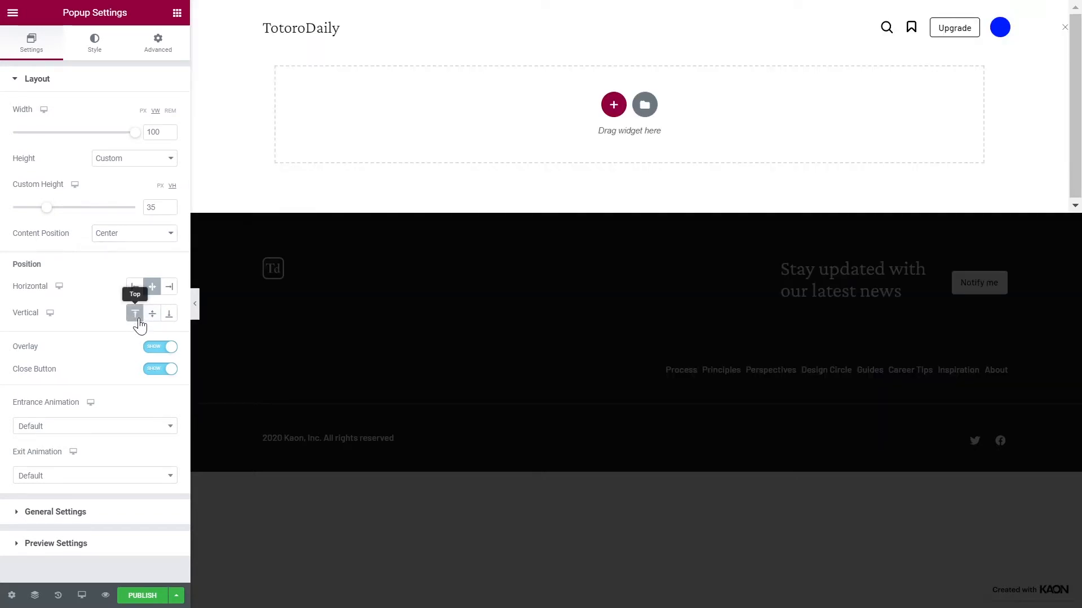
pyautogui.click(157, 370)
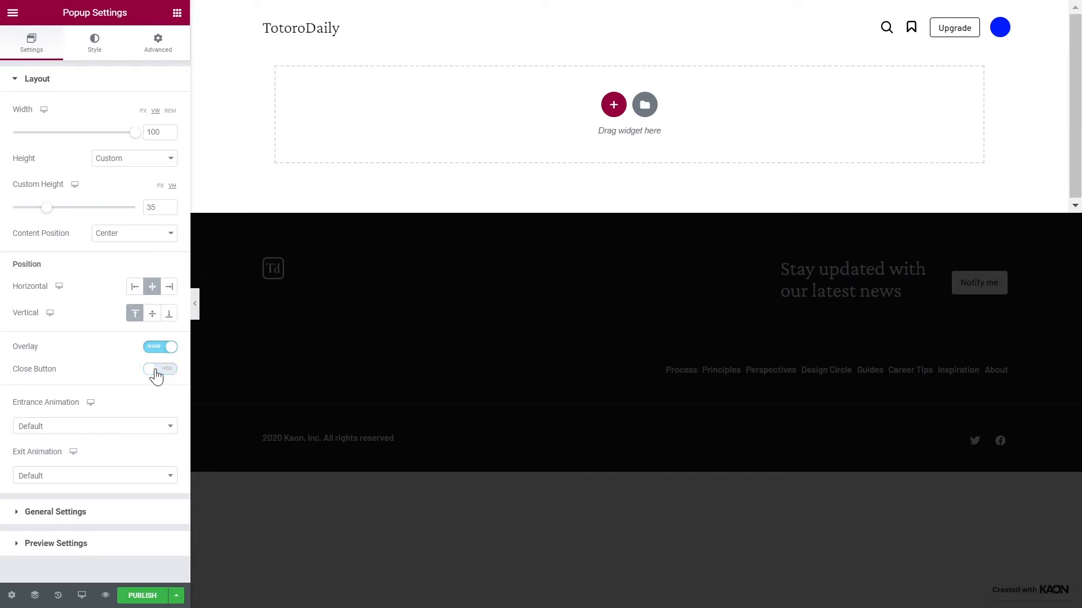
# - Choose the popup's entrance and exit animations and set the animation duration to 0.45
pyautogui.click(138, 429)
pyautogui.scroll(-5, 135, 463)
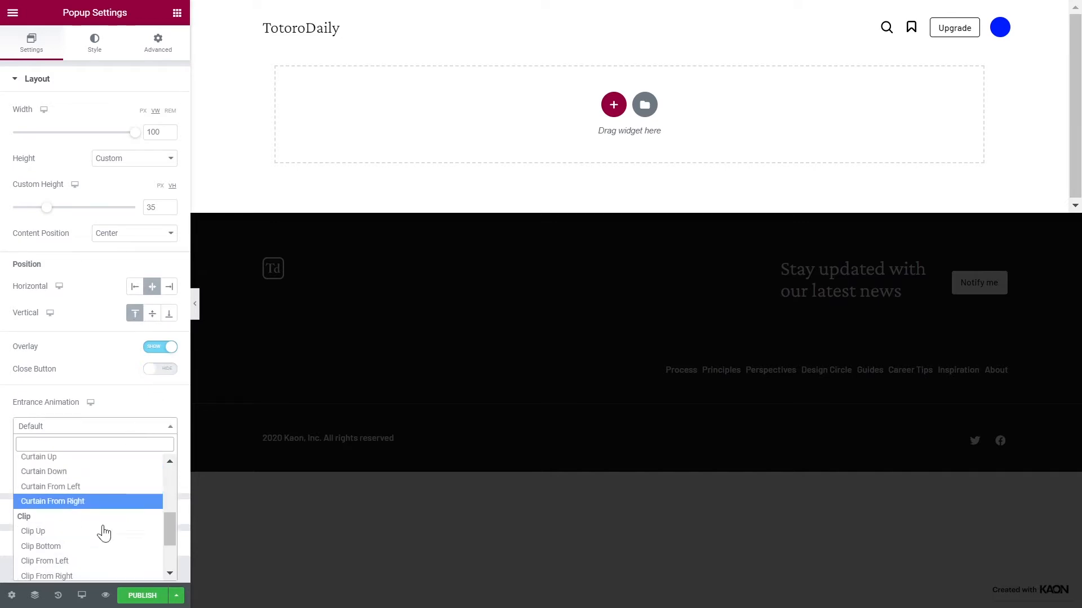
pyautogui.click(98, 547)
pyautogui.click(89, 476)
pyautogui.scroll(-3, 103, 427)
pyautogui.scroll(-1, 103, 427)
pyautogui.click(104, 427)
pyautogui.doubleClick(152, 515)
pyautogui.write('0.45')
# - Lighten the popup overlay by making its black background colour more transparent
pyautogui.click(95, 44)
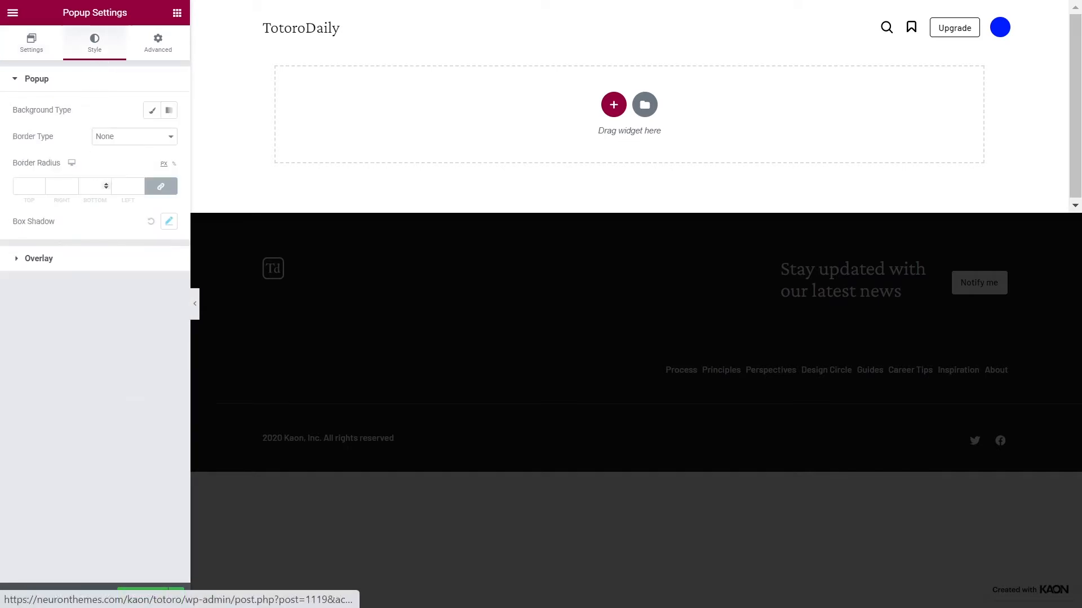
pyautogui.click(99, 265)
pyautogui.click(168, 168)
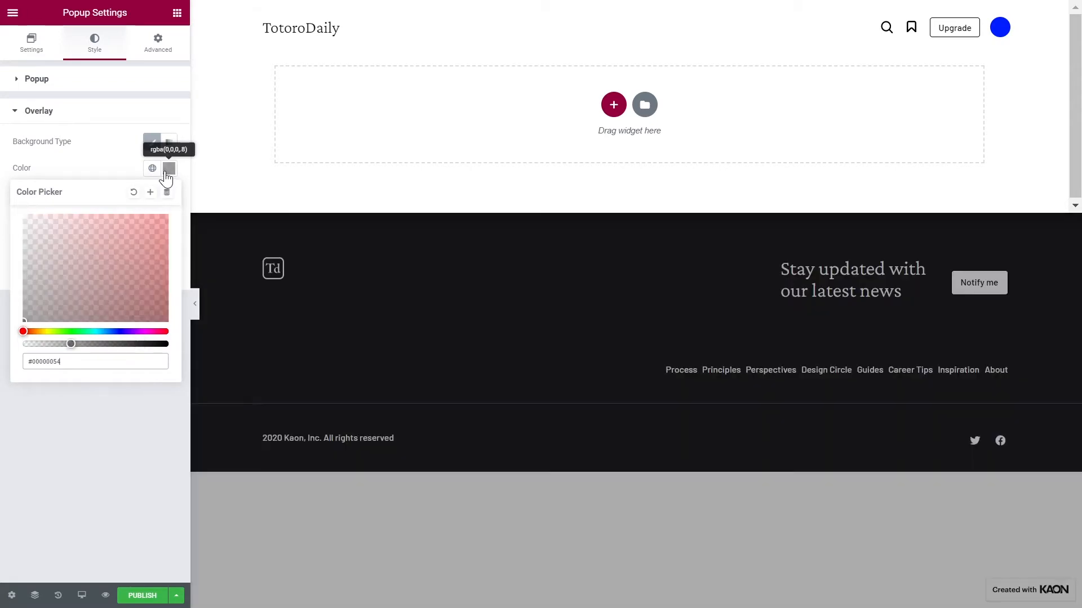
pyautogui.click(168, 170)
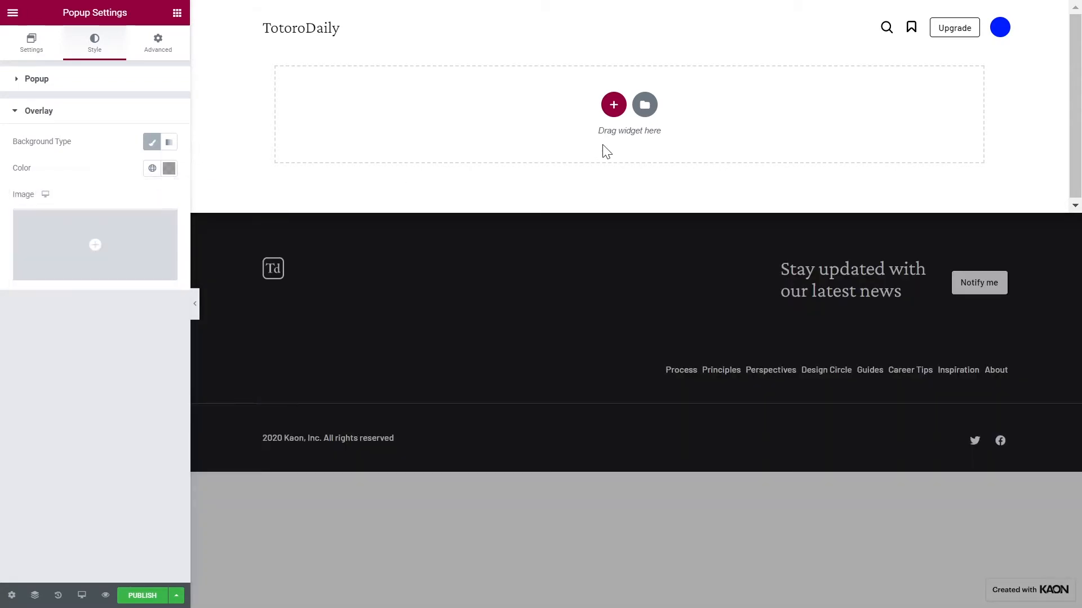
# - Add a single-column section to the popup and set its columns gap to No Gap
pyautogui.click(614, 104)
pyautogui.click(482, 117)
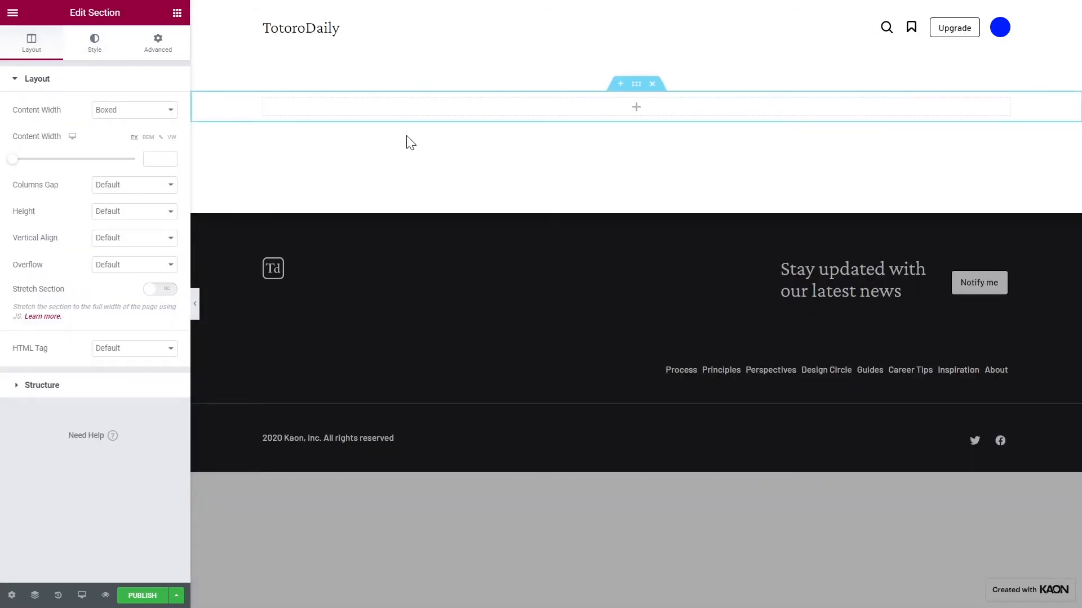
pyautogui.click(151, 188)
pyautogui.click(144, 233)
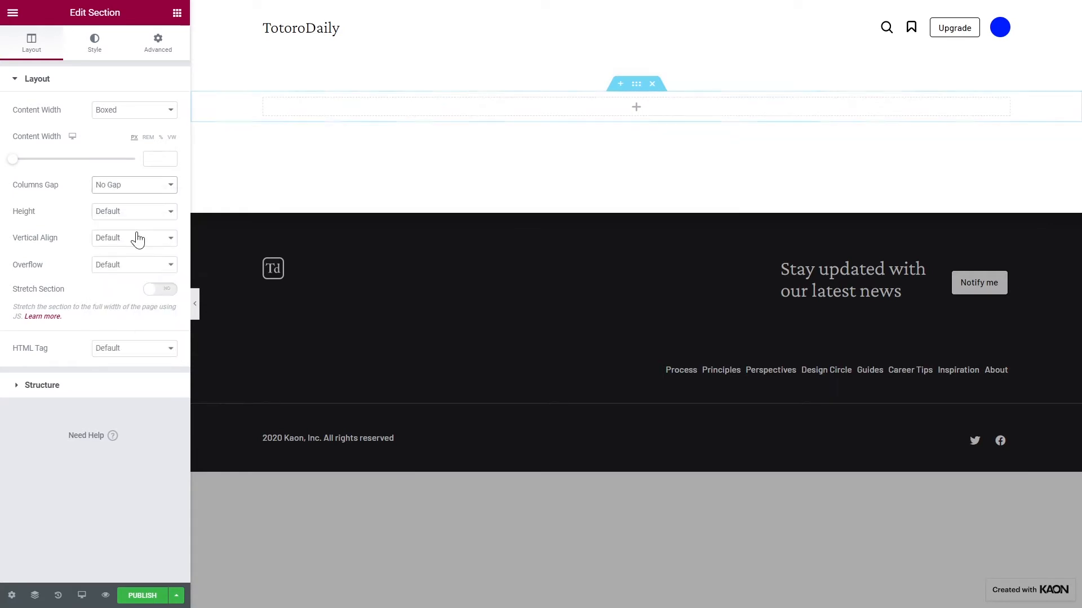
# - Unlink the section's padding values and set the top padding to 40 px
pyautogui.click(155, 61)
pyautogui.click(160, 191)
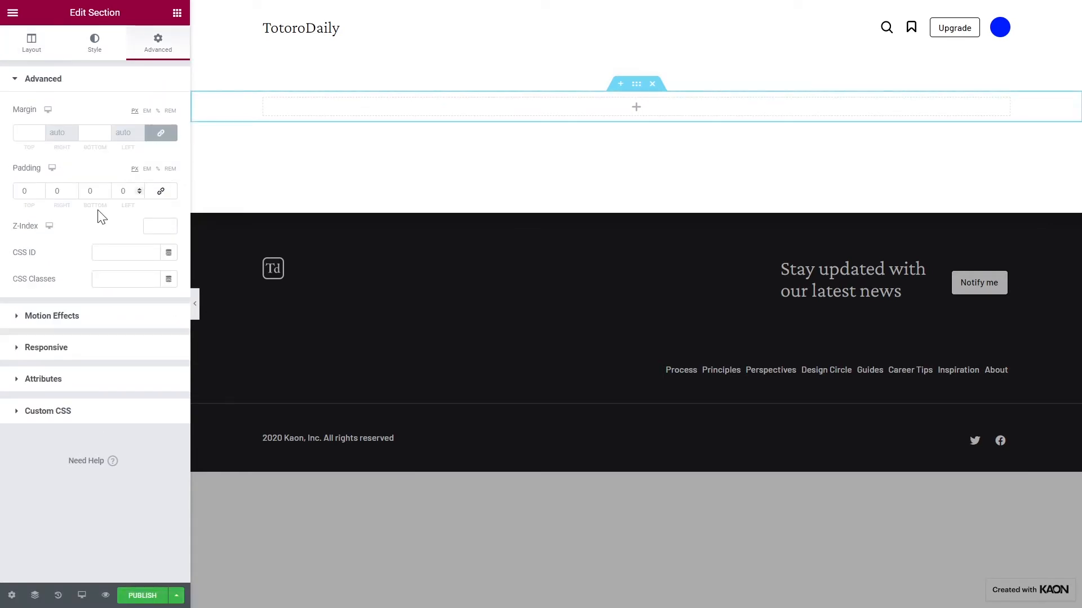
pyautogui.click(24, 191)
pyautogui.write('40')
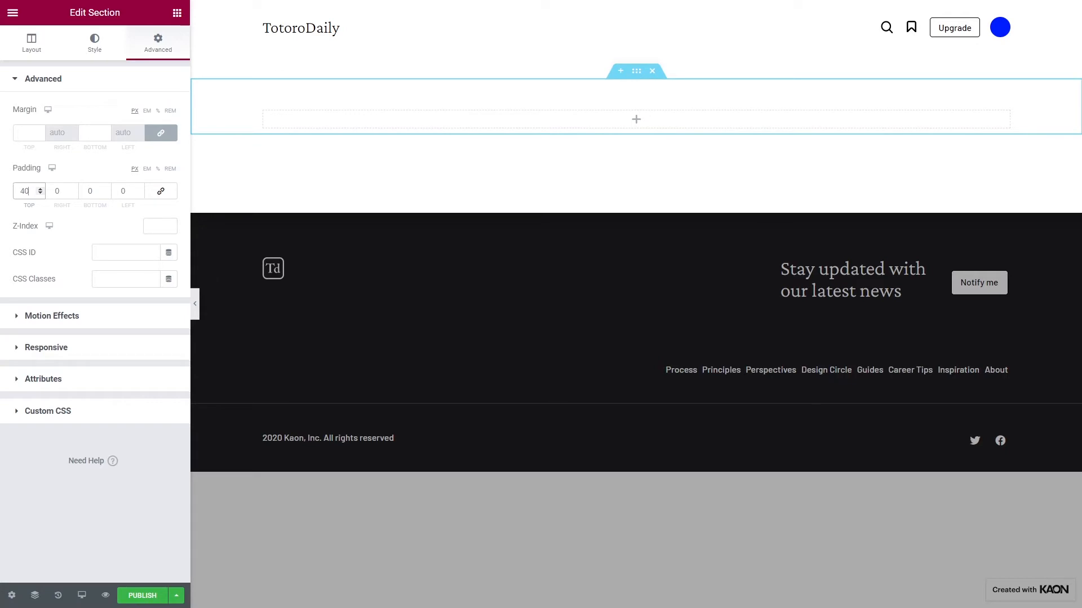
# - Find the Search Form widget and place it in the popup's empty section
pyautogui.click(178, 13)
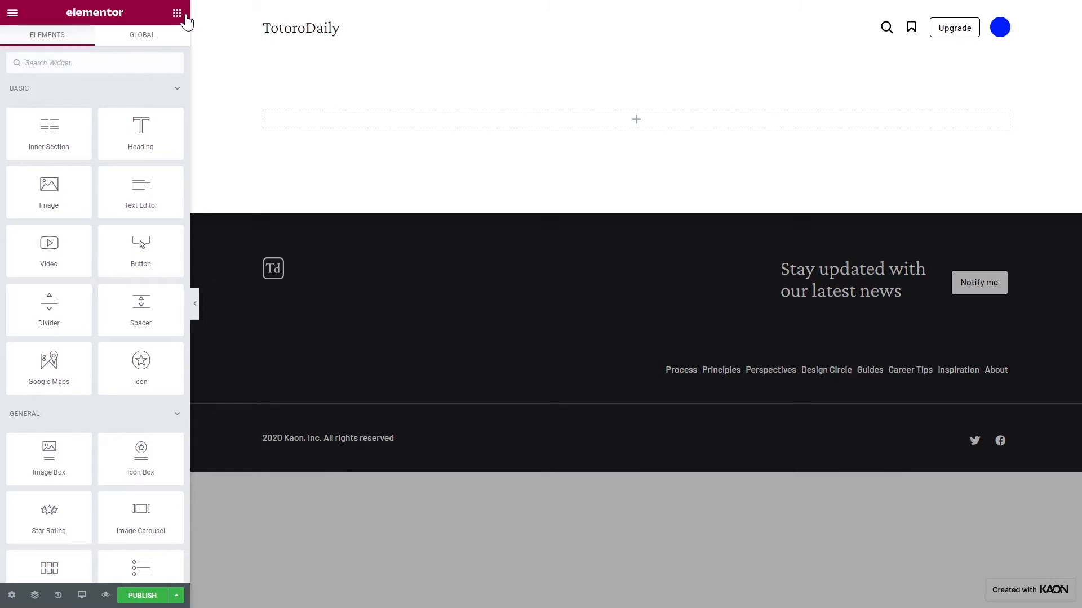
pyautogui.write('sear')
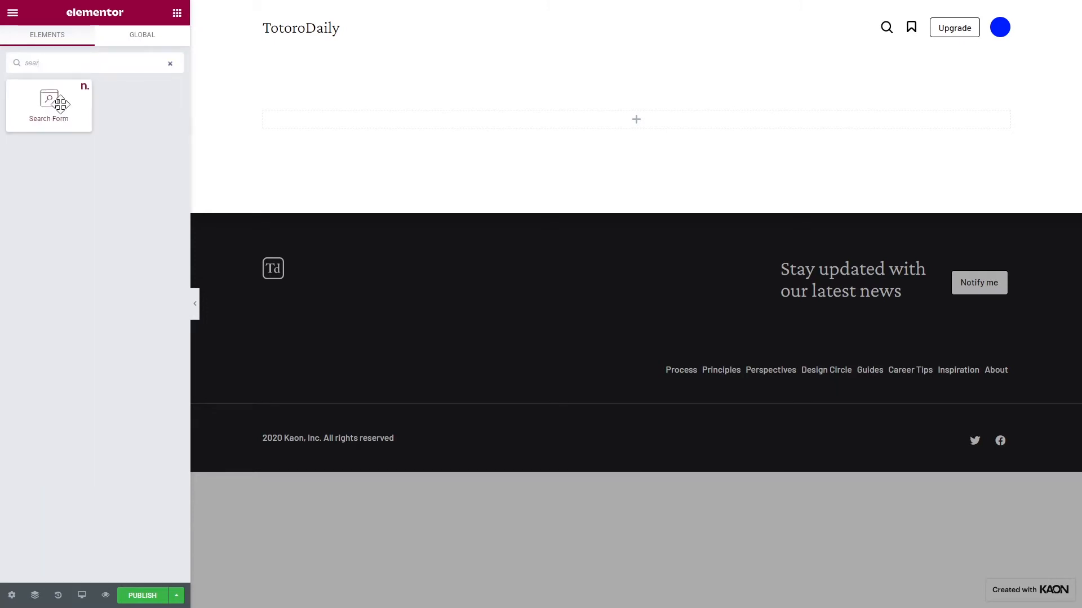
pyautogui.moveTo(49, 101); pyautogui.dragTo(283, 125)
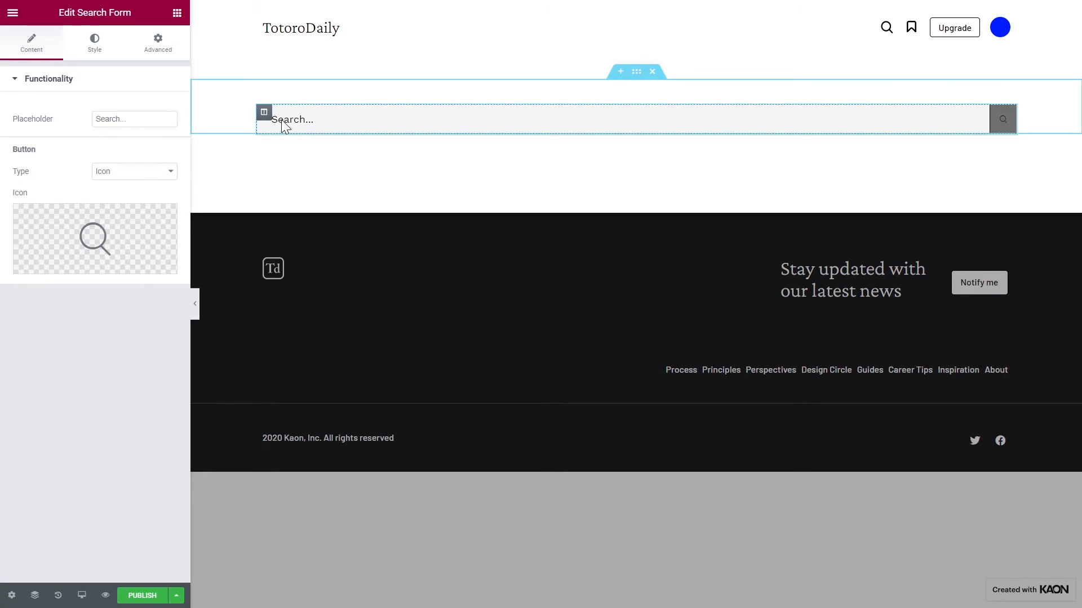
# - Set the search form's placeholder text to "Start typing ..."
pyautogui.click(163, 119)
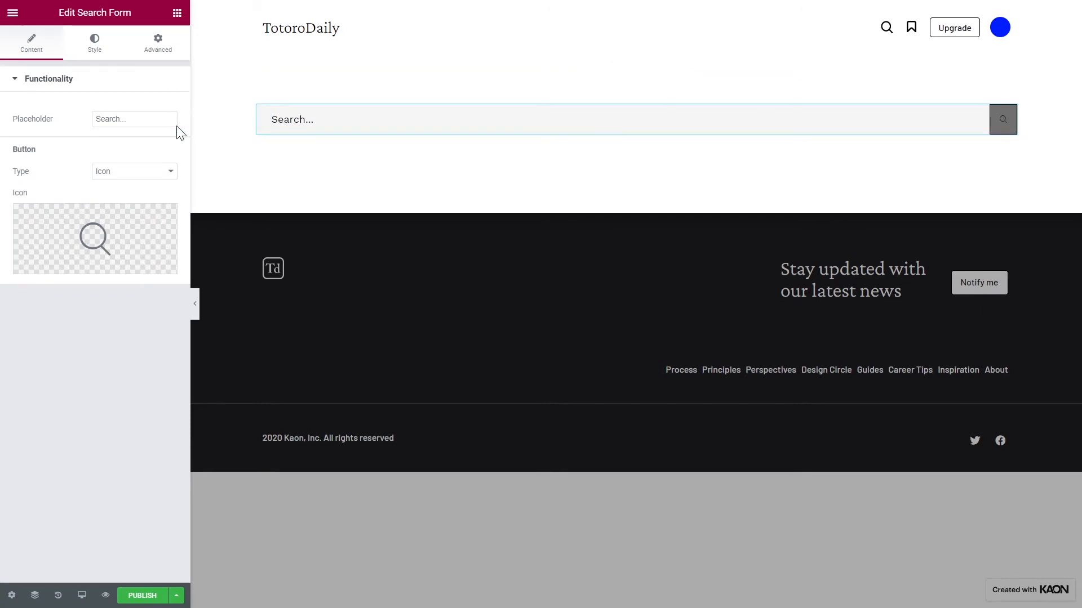
pyautogui.hotkey('ctrl', 'a')
pyautogui.write('Star')
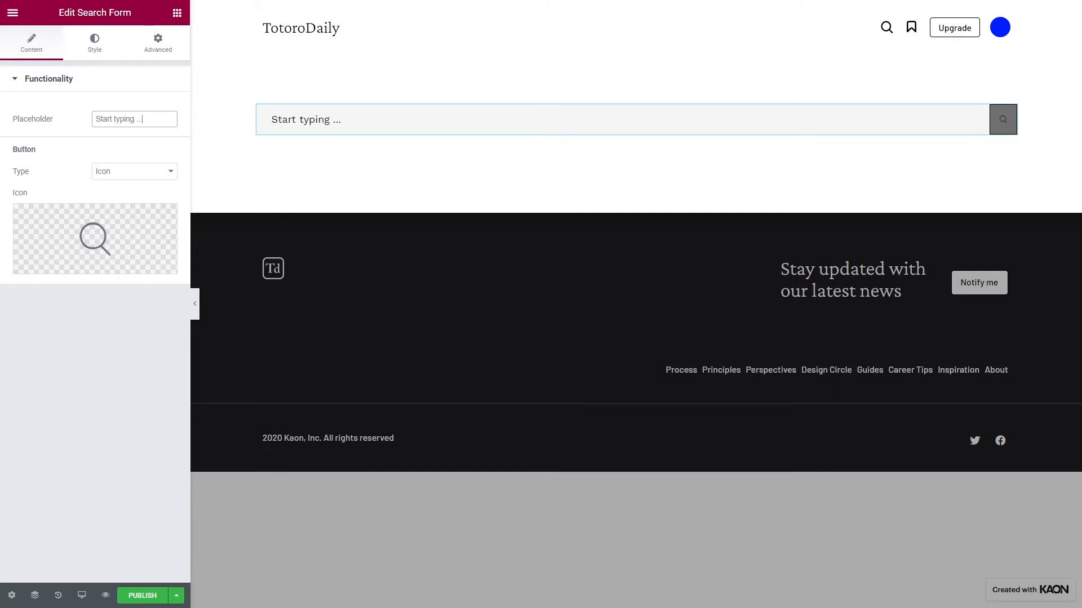
# - Keep the search form's button type as Icon and replace its icon with a right-pointing arrow from the icon library
pyautogui.click(142, 172)
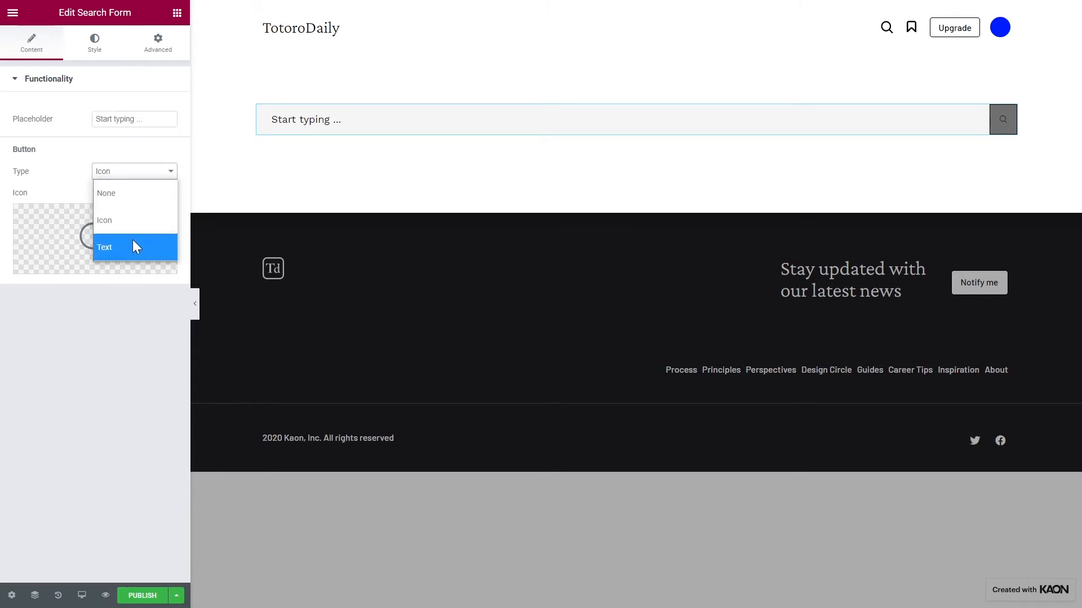
pyautogui.click(134, 222)
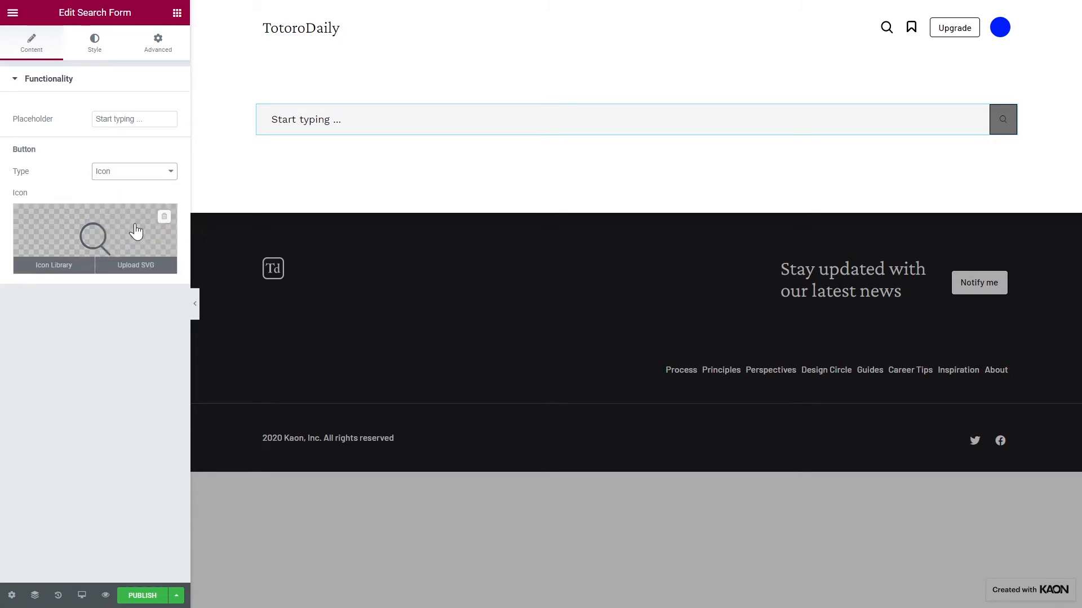
pyautogui.click(68, 264)
pyautogui.click(485, 193)
pyautogui.click(876, 538)
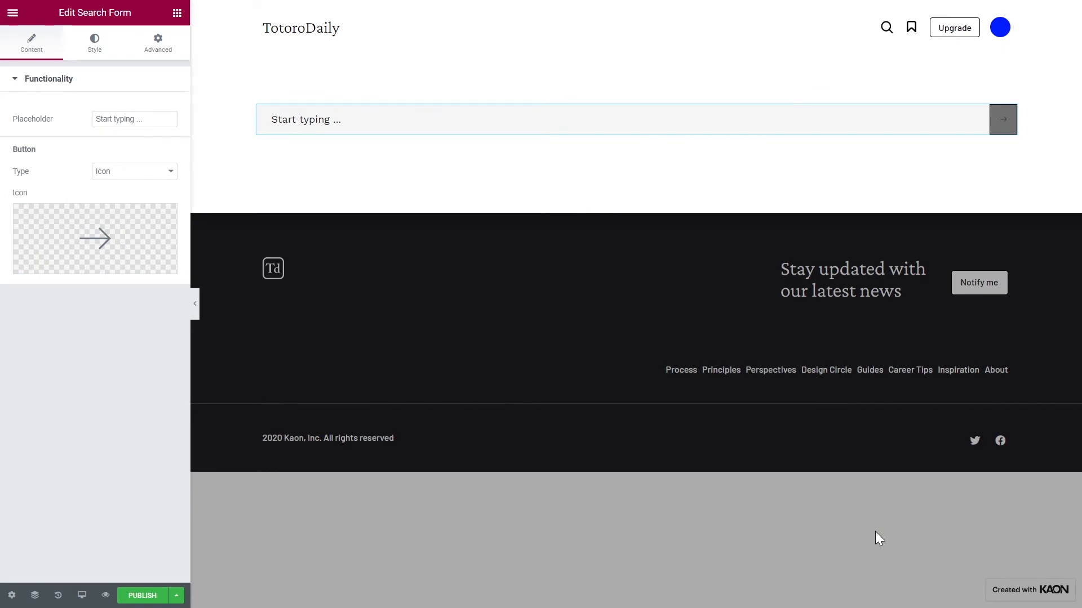
# - Style the search form's input with a larger serif global typography preset and the Primary global text color
pyautogui.click(98, 51)
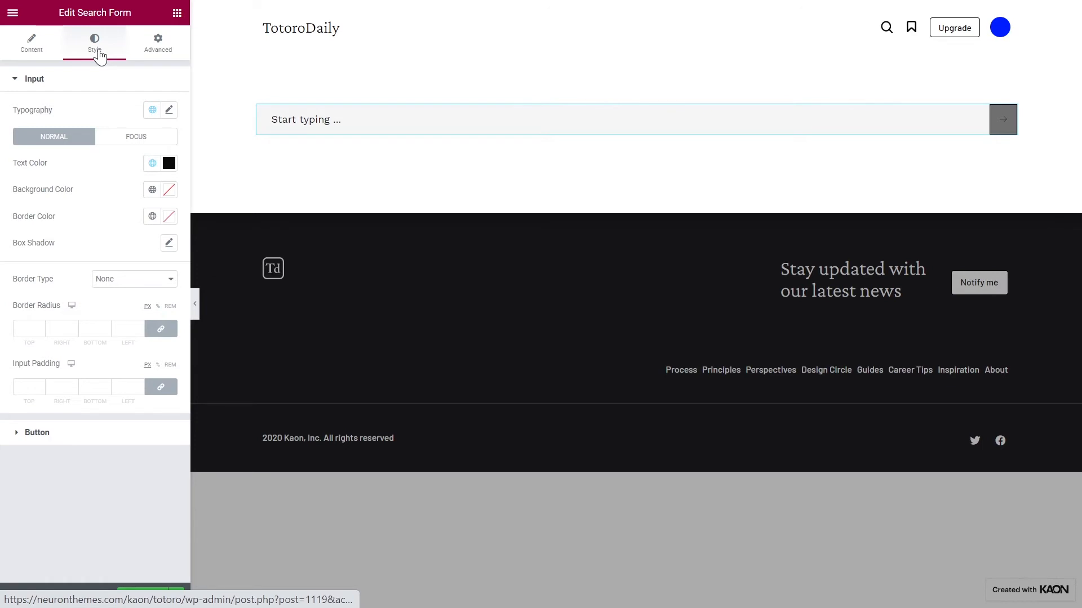
pyautogui.click(152, 109)
pyautogui.click(119, 179)
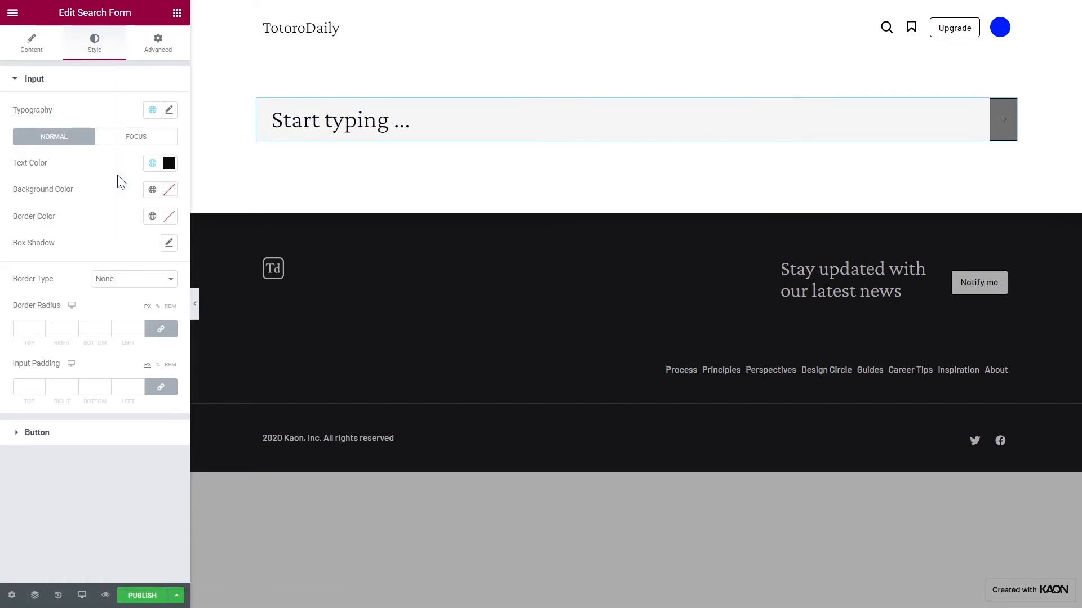
pyautogui.click(152, 164)
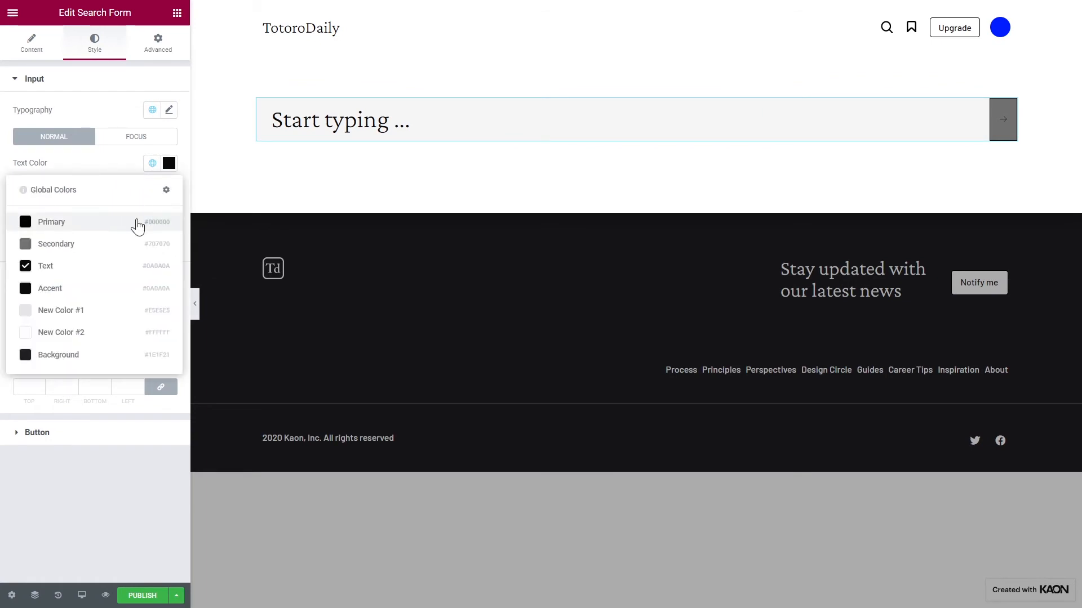
pyautogui.click(141, 221)
# - Make the search input's background color fully transparent
pyautogui.click(169, 189)
pyautogui.moveTo(167, 365); pyautogui.dragTo(20, 366)
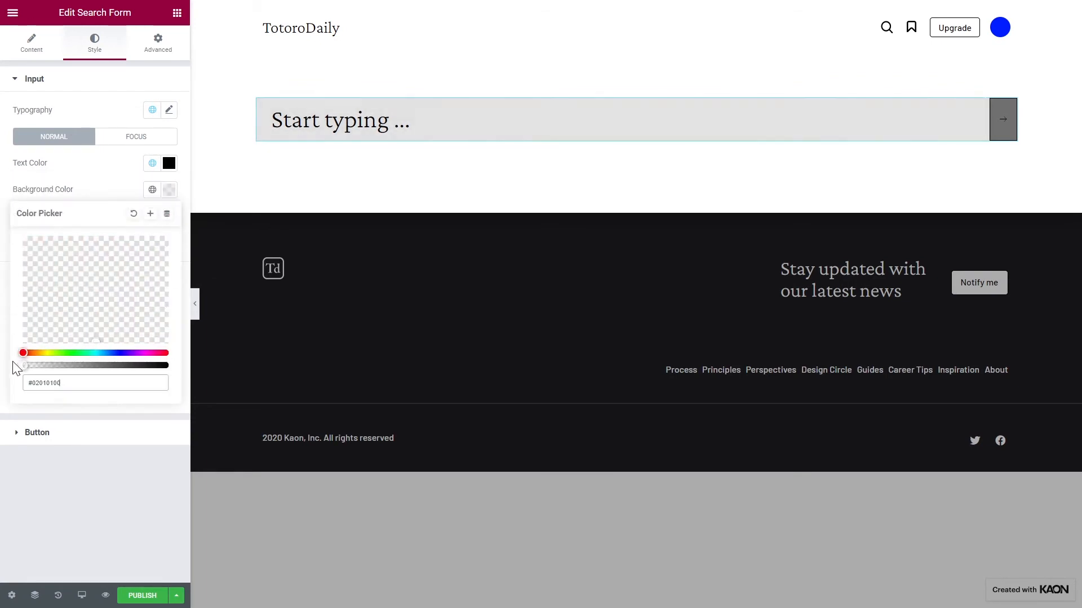
pyautogui.click(111, 188)
# - Give the search input a solid border in global New Color #1, with a width of 2 on the bottom side only
pyautogui.click(152, 216)
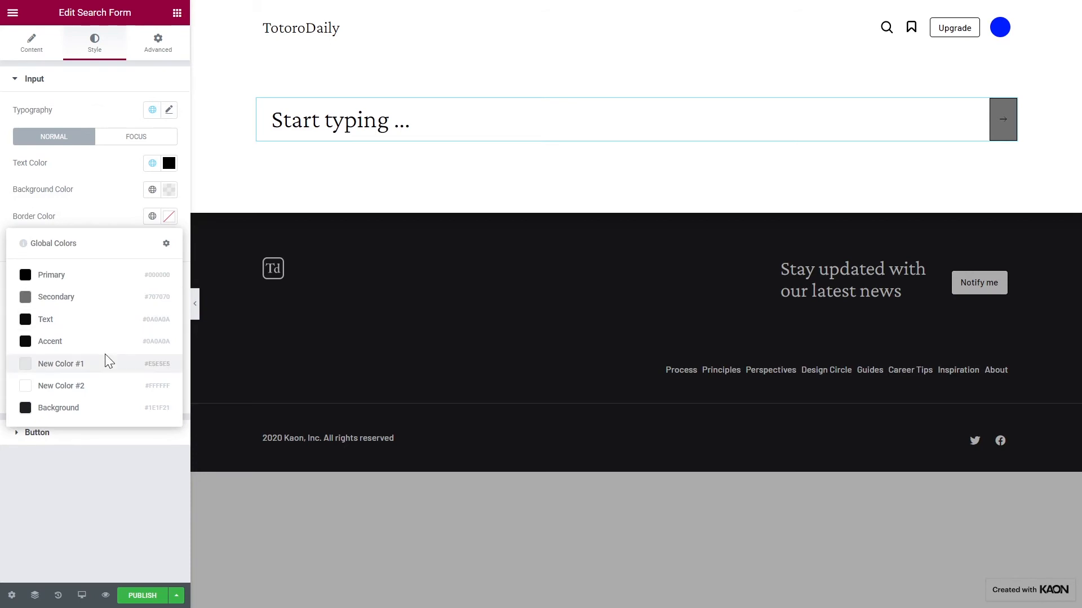
pyautogui.click(109, 361)
pyautogui.click(121, 280)
pyautogui.click(107, 324)
pyautogui.click(159, 330)
pyautogui.click(92, 328)
pyautogui.write('2')
# - Unlink the input padding values and set the bottom padding to 20 px, leaving the other sides at 0
pyautogui.click(160, 444)
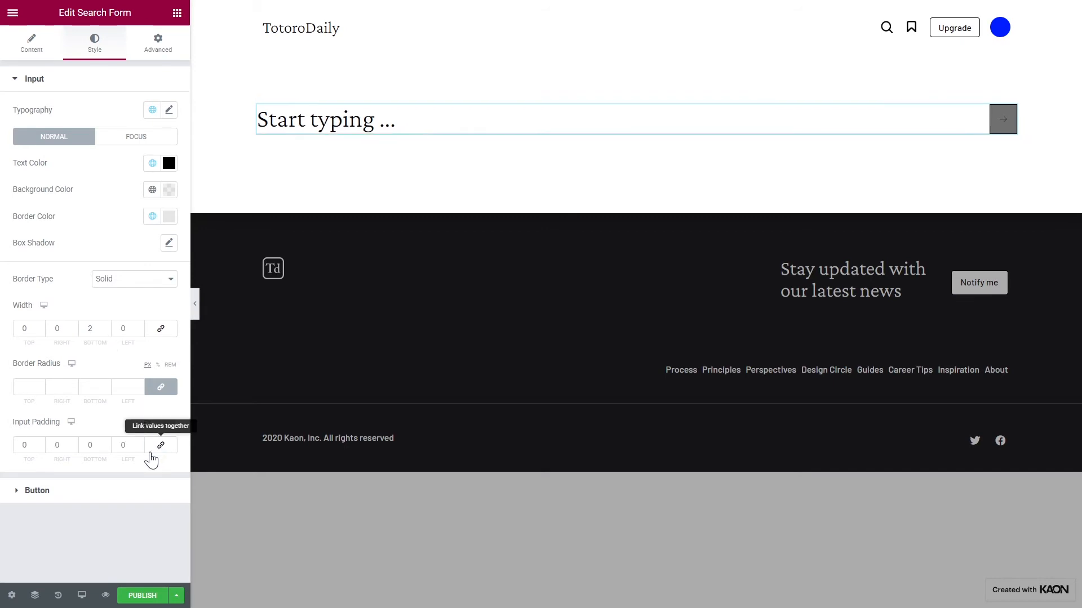
pyautogui.click(92, 445)
pyautogui.write('20')
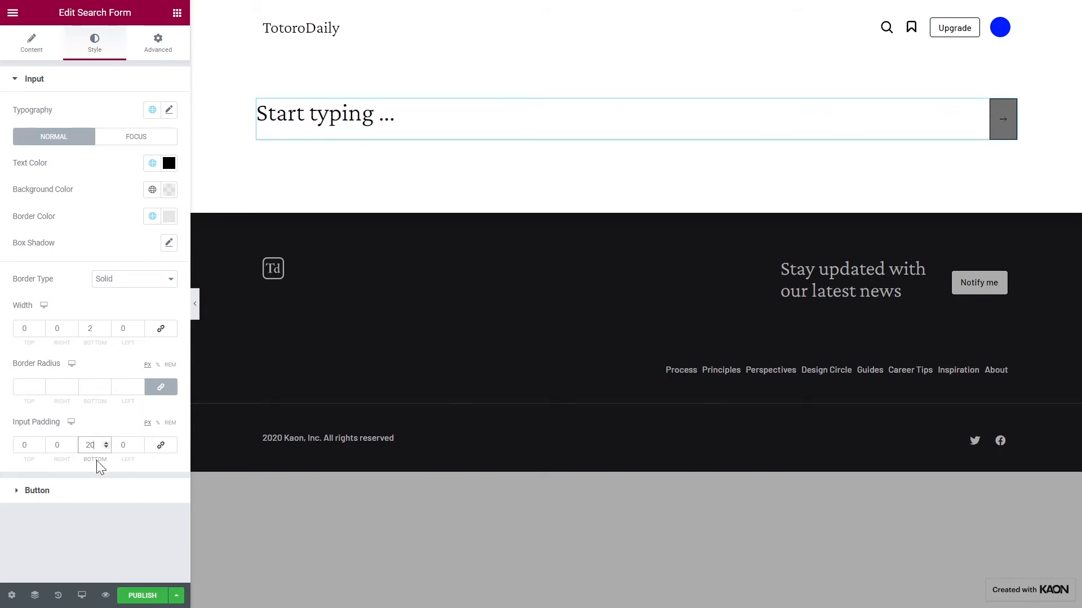
# - Give the search button a solid border with a width of 2 on the bottom and 0 on the other sides
pyautogui.click(102, 492)
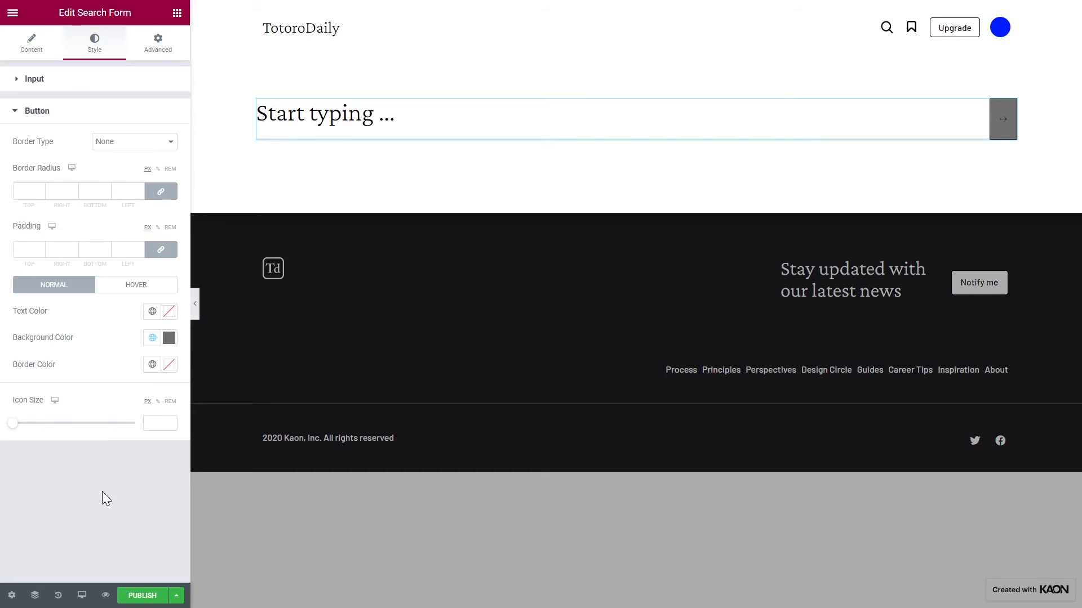
pyautogui.click(117, 144)
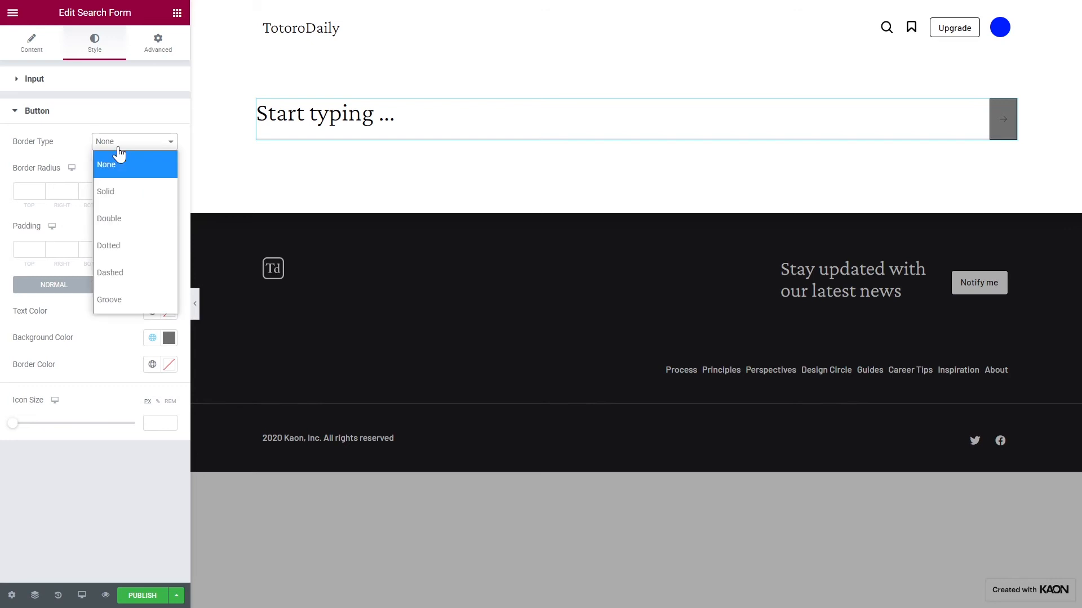
pyautogui.click(110, 191)
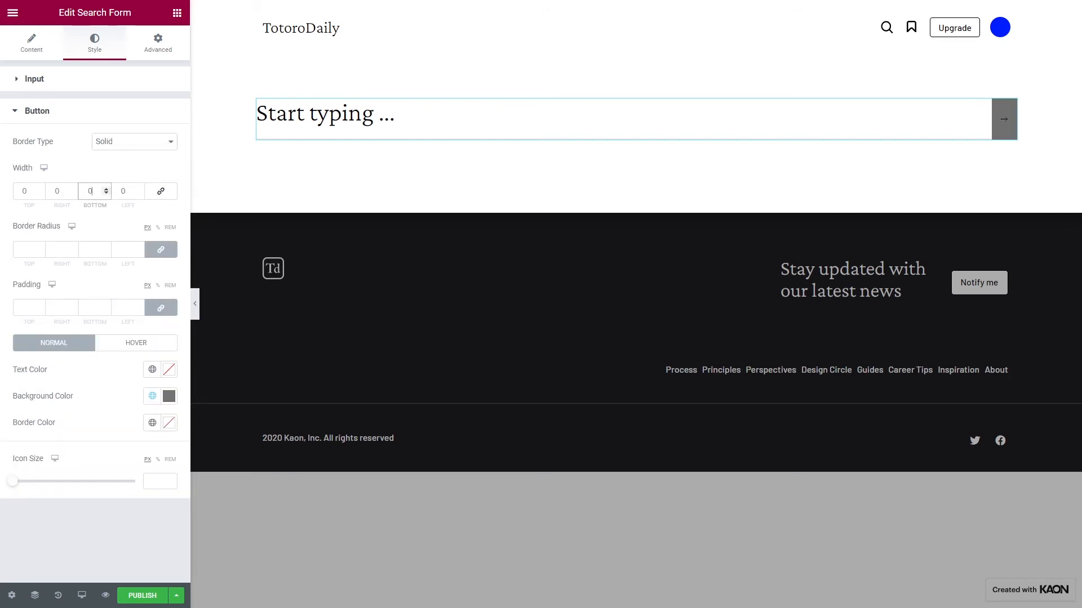
# - Make the search button's background fully transparent and set its border color to the light grey global New Color #1
pyautogui.click(168, 396)
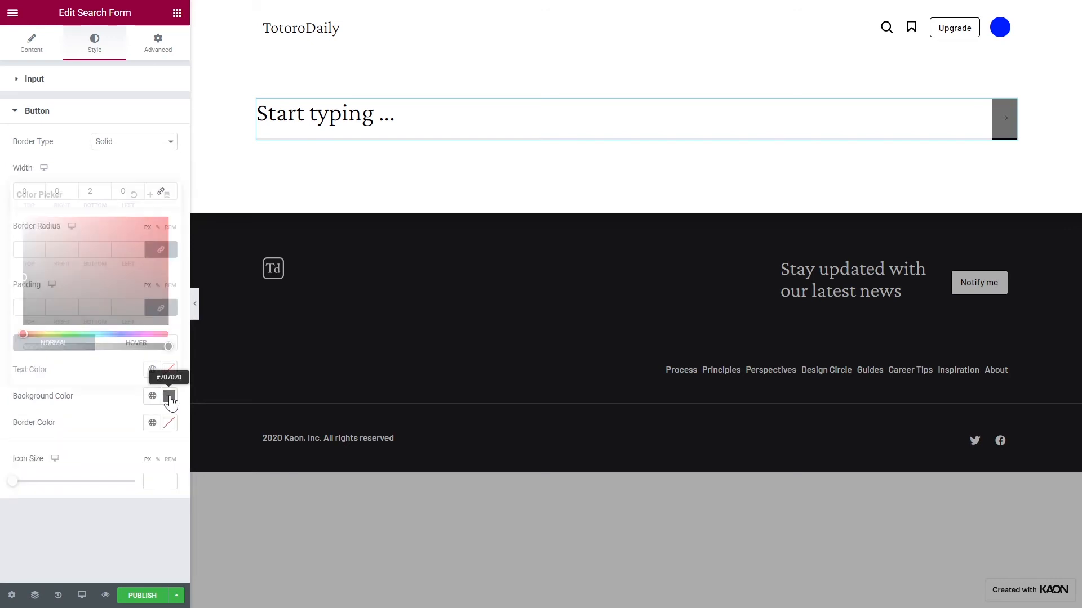
pyautogui.moveTo(166, 346); pyautogui.dragTo(23, 347)
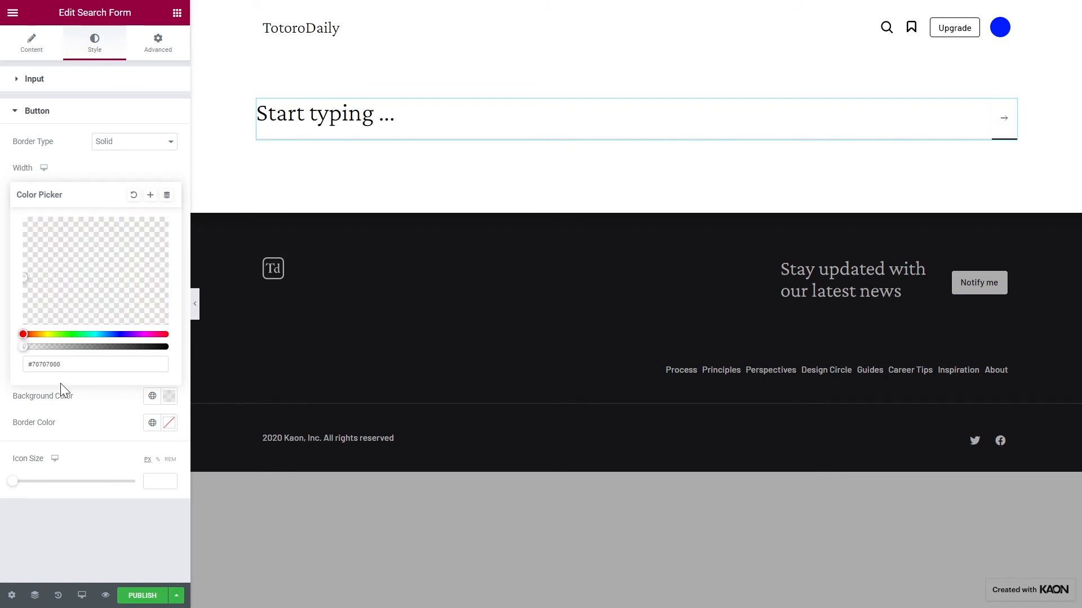
pyautogui.click(103, 406)
pyautogui.click(153, 423)
pyautogui.click(86, 358)
# - Set the search button's icon size to 35 px and publish the popup without adding any display conditions
pyautogui.click(154, 482)
pyautogui.write('35')
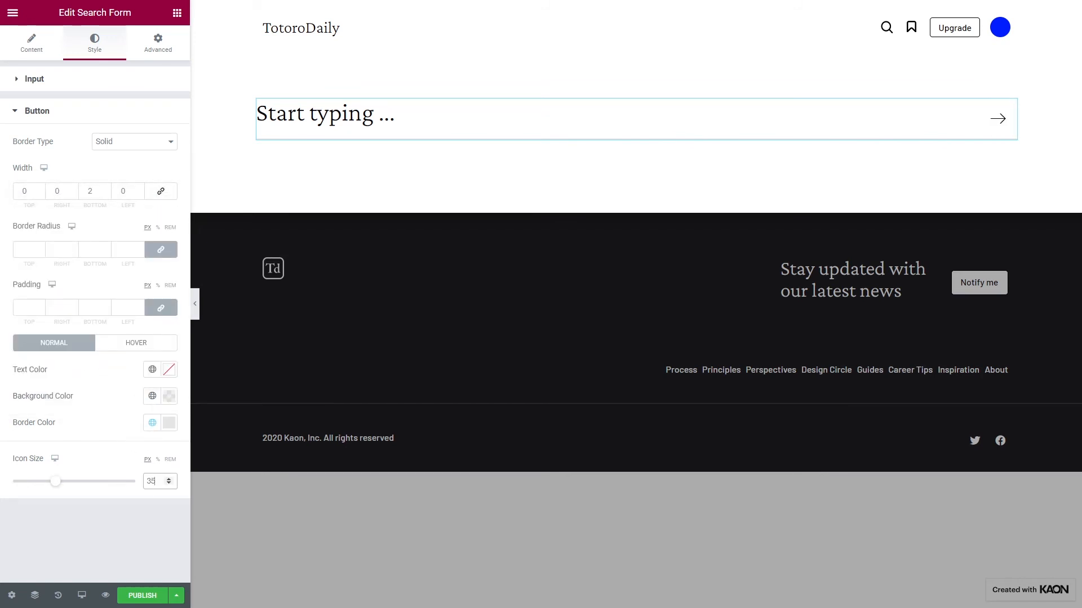
pyautogui.click(141, 596)
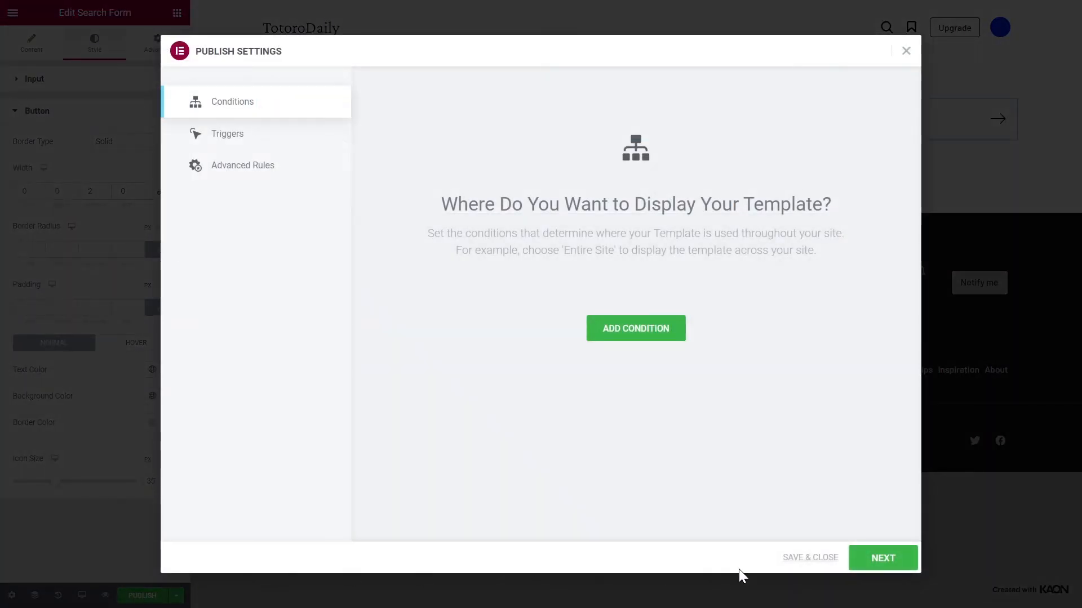
pyautogui.click(796, 559)
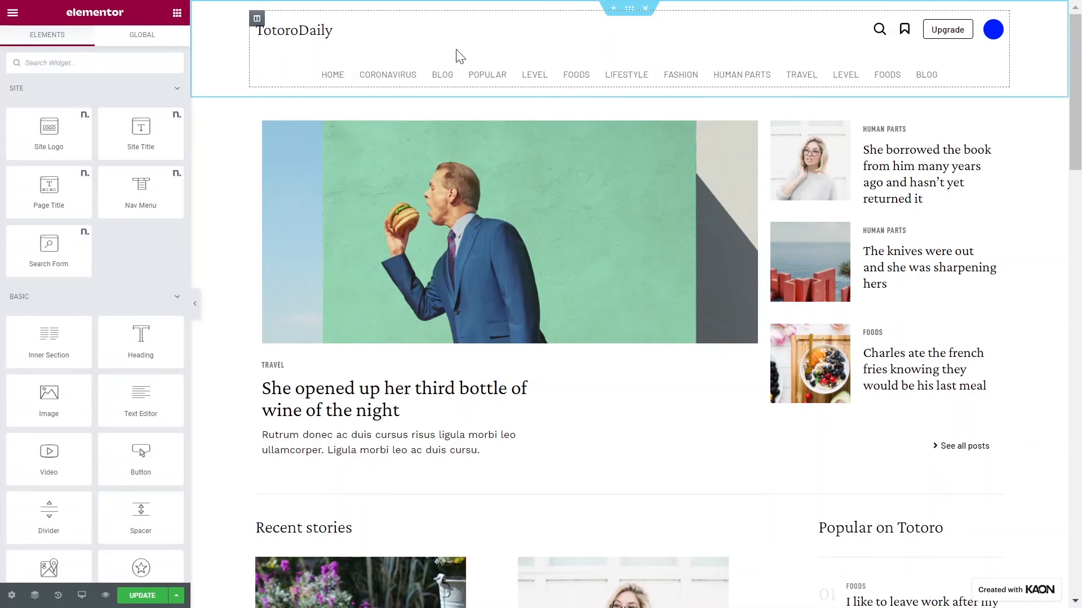
# - In the site header template, link the magnifying glass icon to the Popup dynamic tag
pyautogui.click(881, 31)
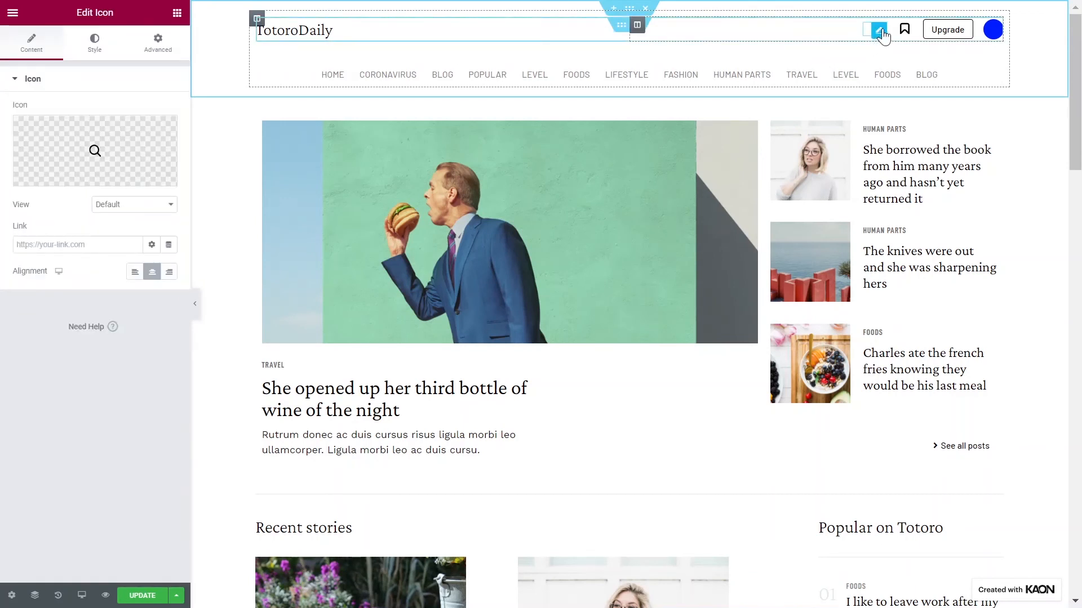
pyautogui.click(169, 246)
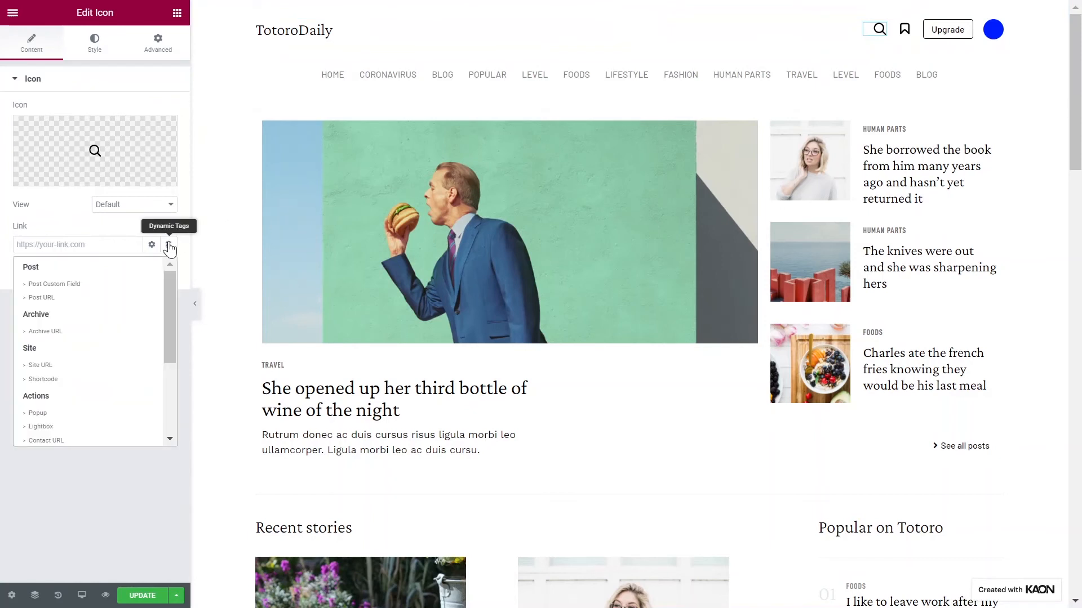
pyautogui.click(72, 413)
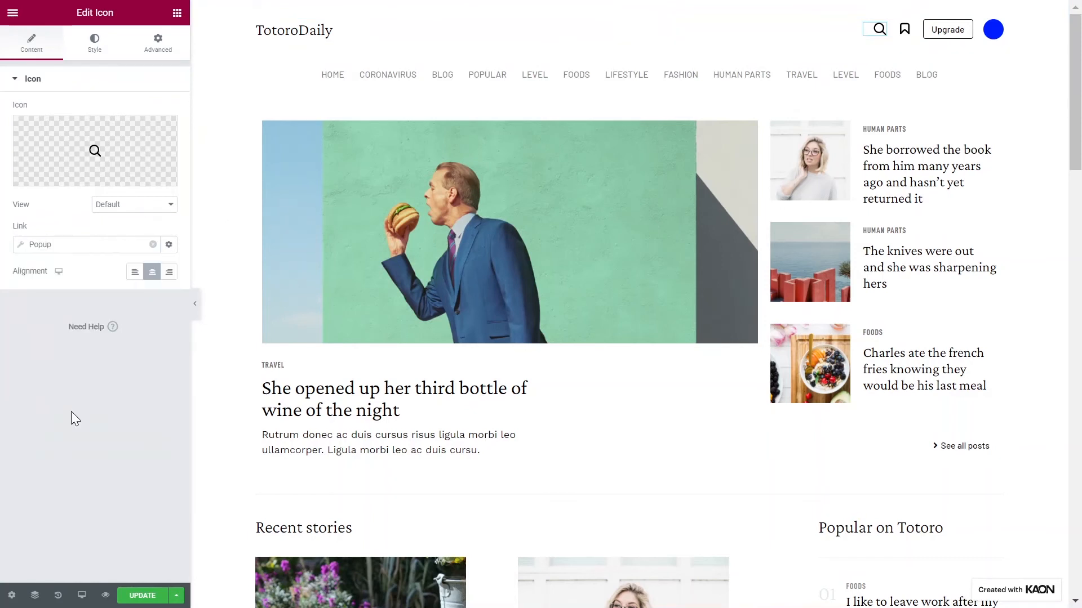
# - Configure the icon's Popup link with the Open Popup action and choose Search Form Template as its popup
pyautogui.click(22, 246)
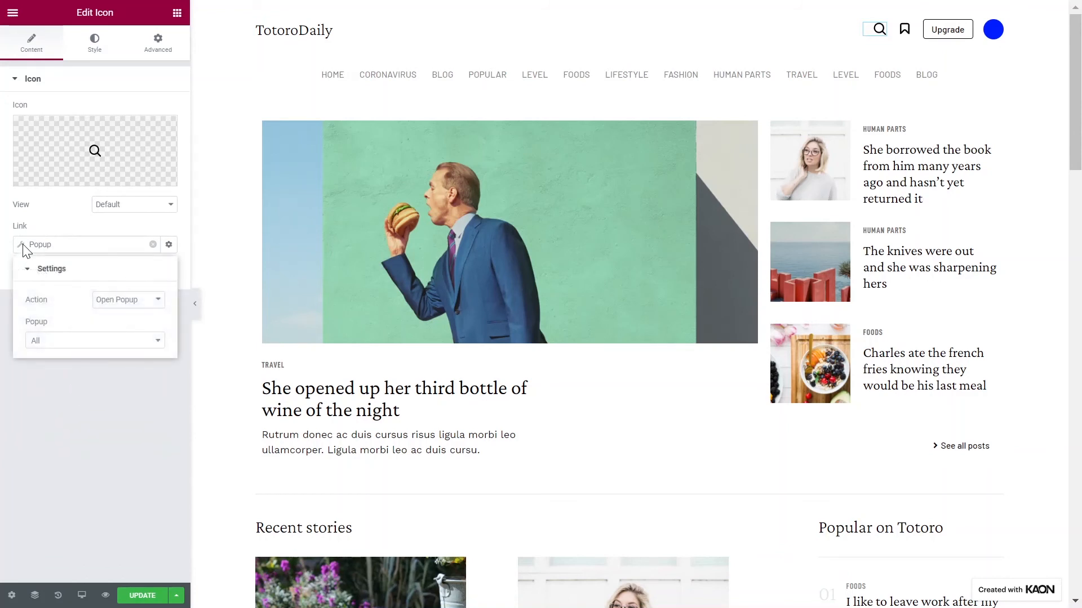
pyautogui.click(116, 303)
pyautogui.click(117, 324)
pyautogui.click(112, 348)
pyautogui.write('sear')
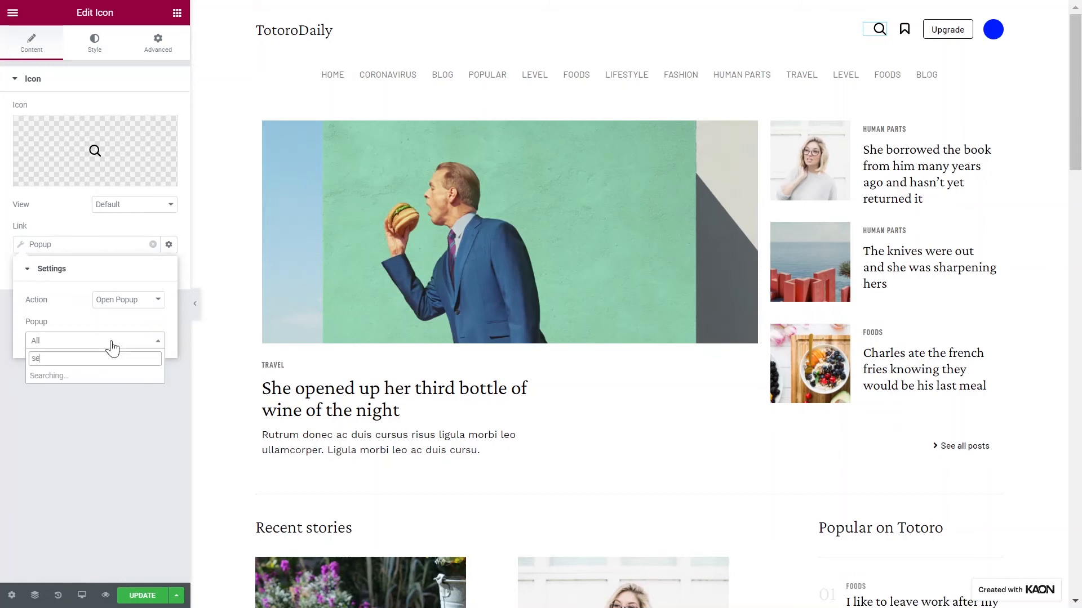
pyautogui.click(104, 391)
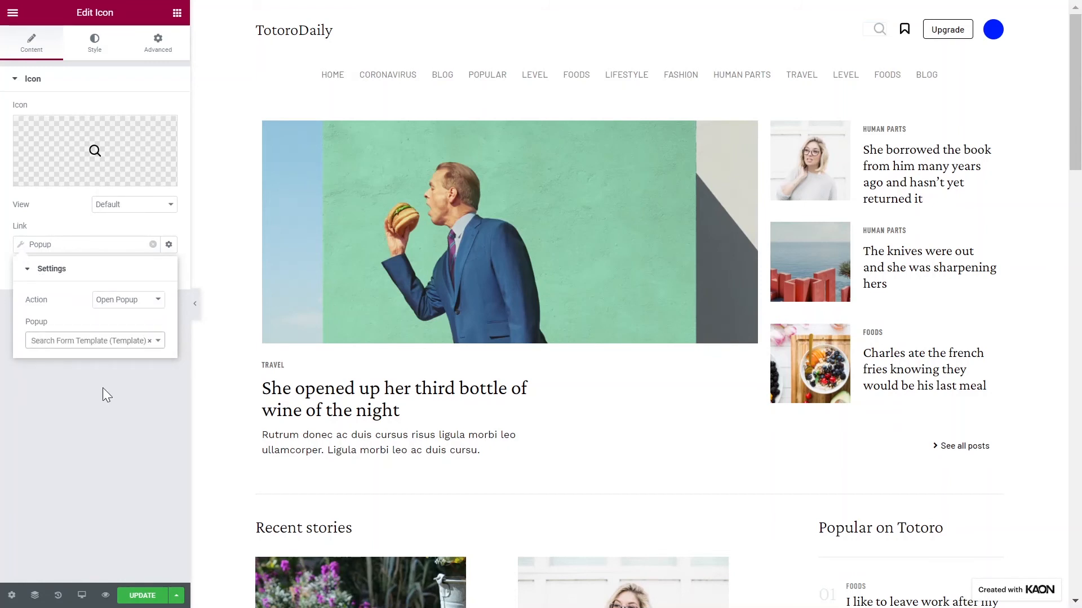
pyautogui.click(102, 388)
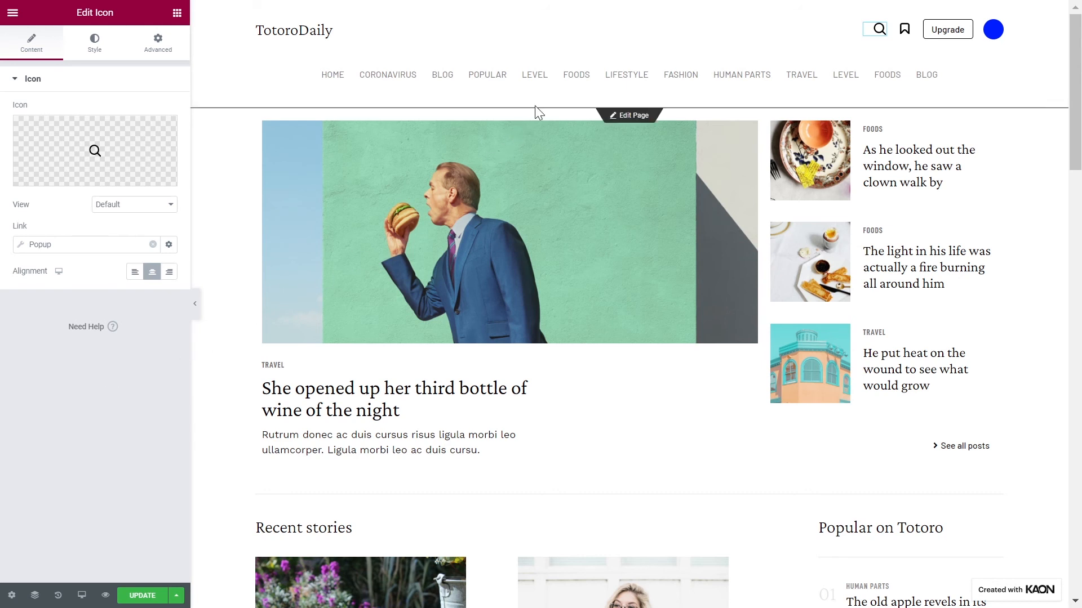
# - Set the z-index of the header's upper inner section to 9999 and save the header update
pyautogui.click(622, 27)
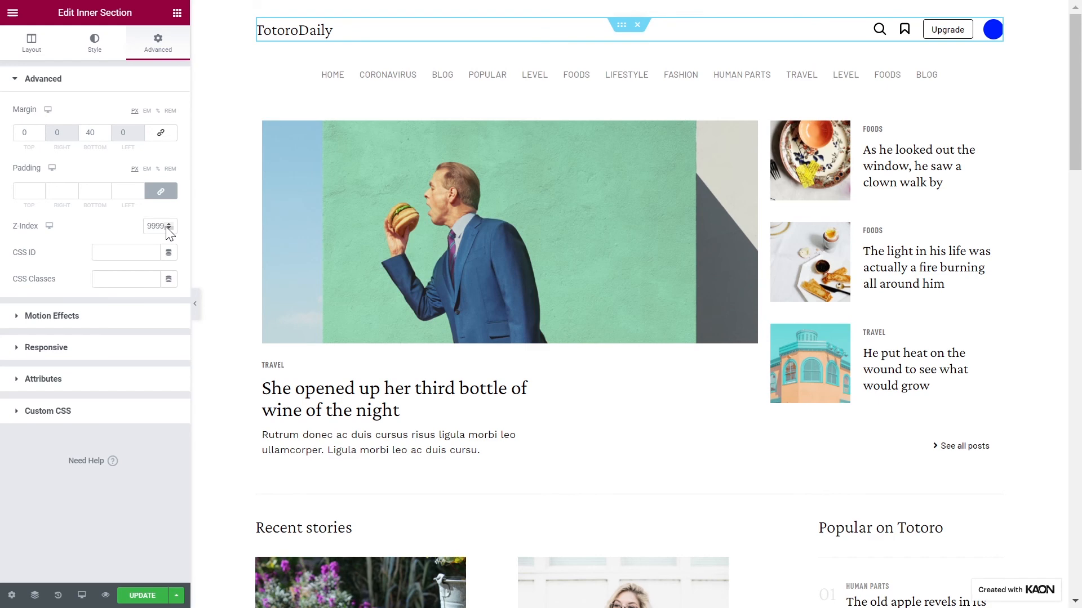
pyautogui.click(148, 599)
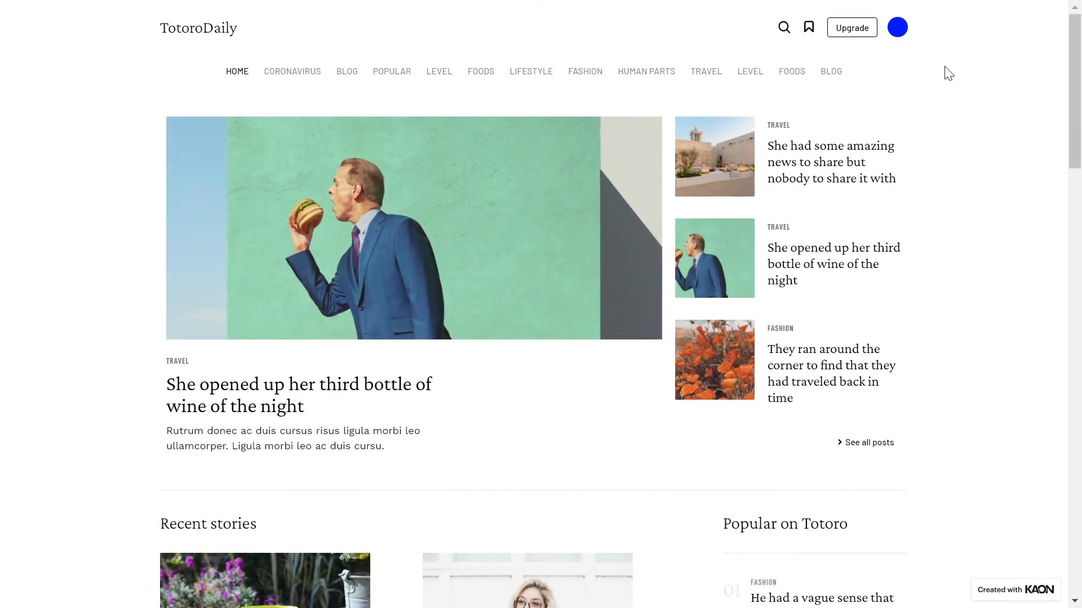
# - Test the search popup on the live site by opening it from the header's magnifying glass and searching for "fashion"
pyautogui.click(785, 31)
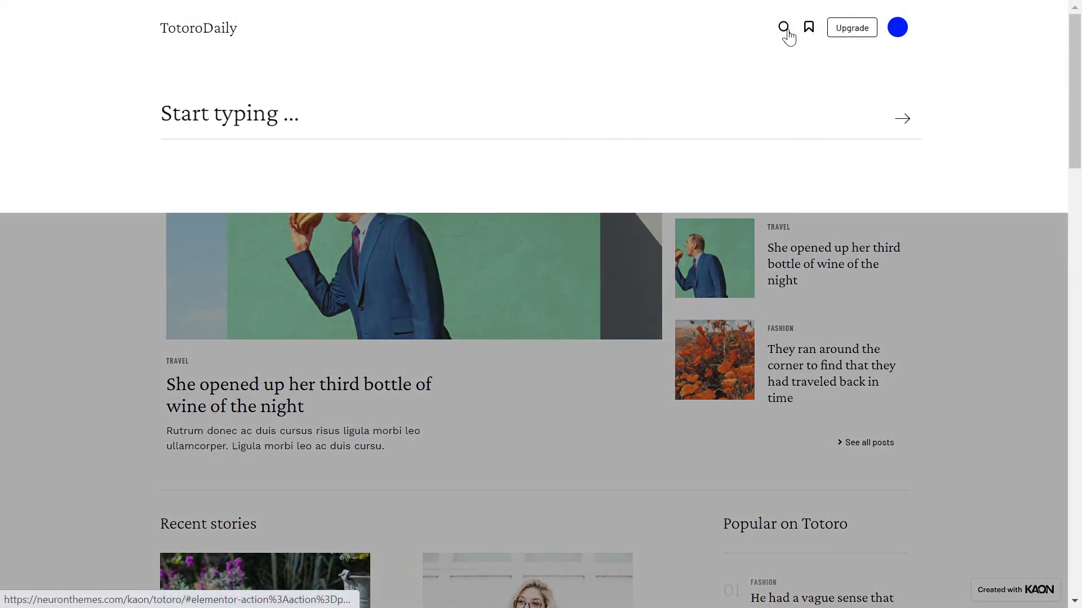
pyautogui.write('fashion')
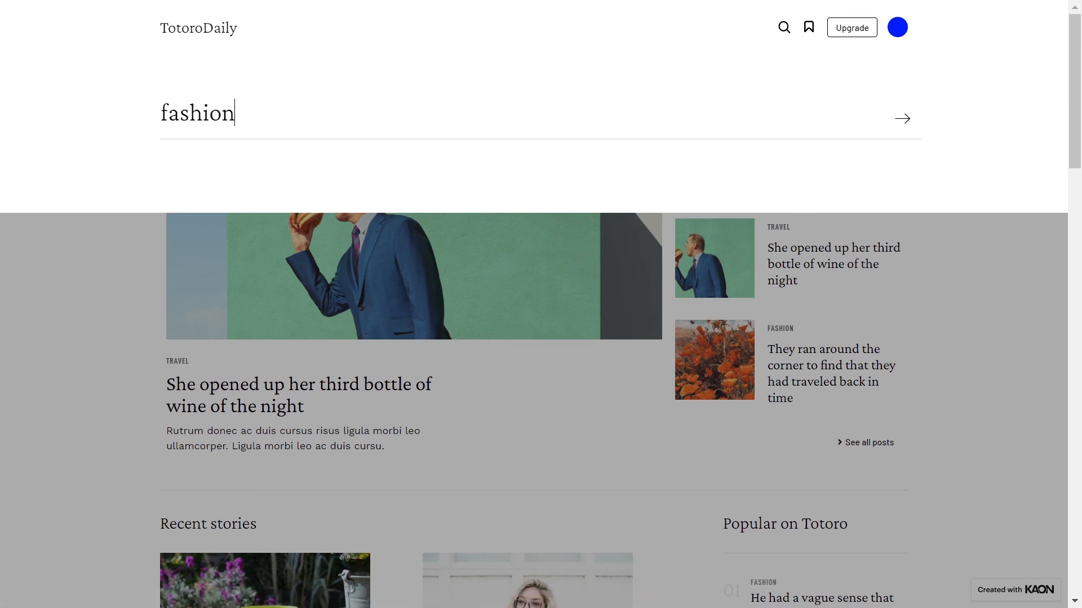
pyautogui.press('Return')
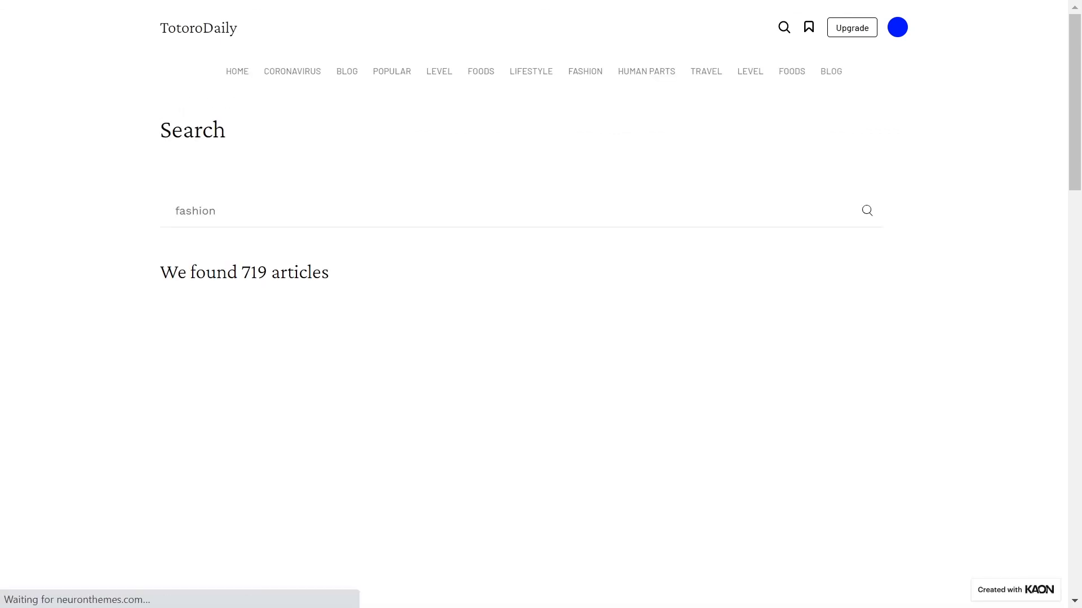